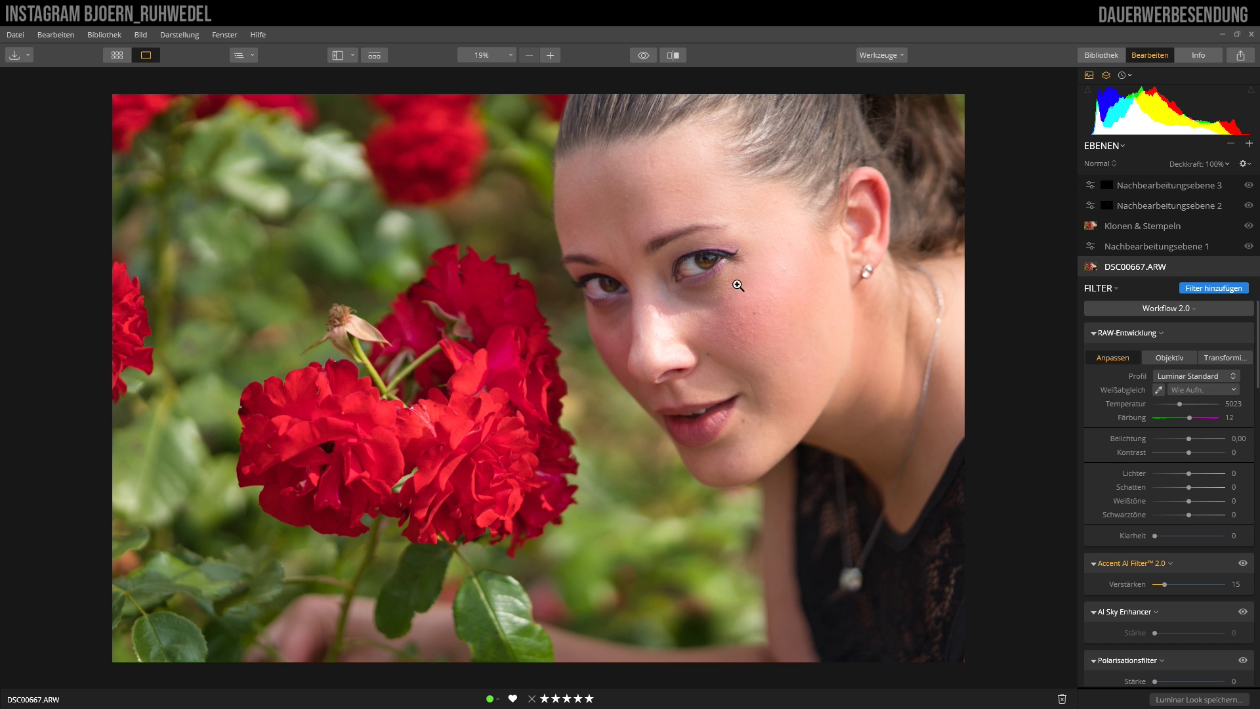
# Add Nachbearbeitungsebene 4 containing Sättigung / Dynamik and Belichtung filters, both at zero.
pyautogui.click(1250, 143)
pyautogui.click(1186, 163)
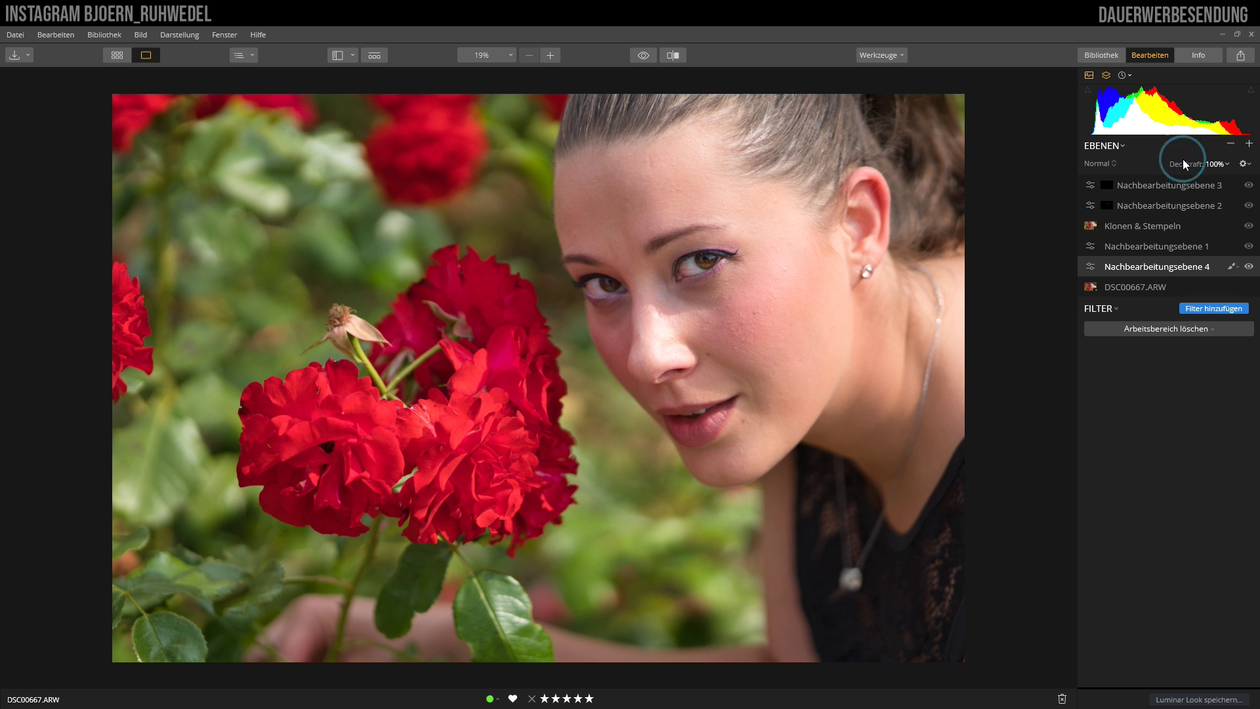
pyautogui.click(1224, 308)
pyautogui.moveTo(990, 239)
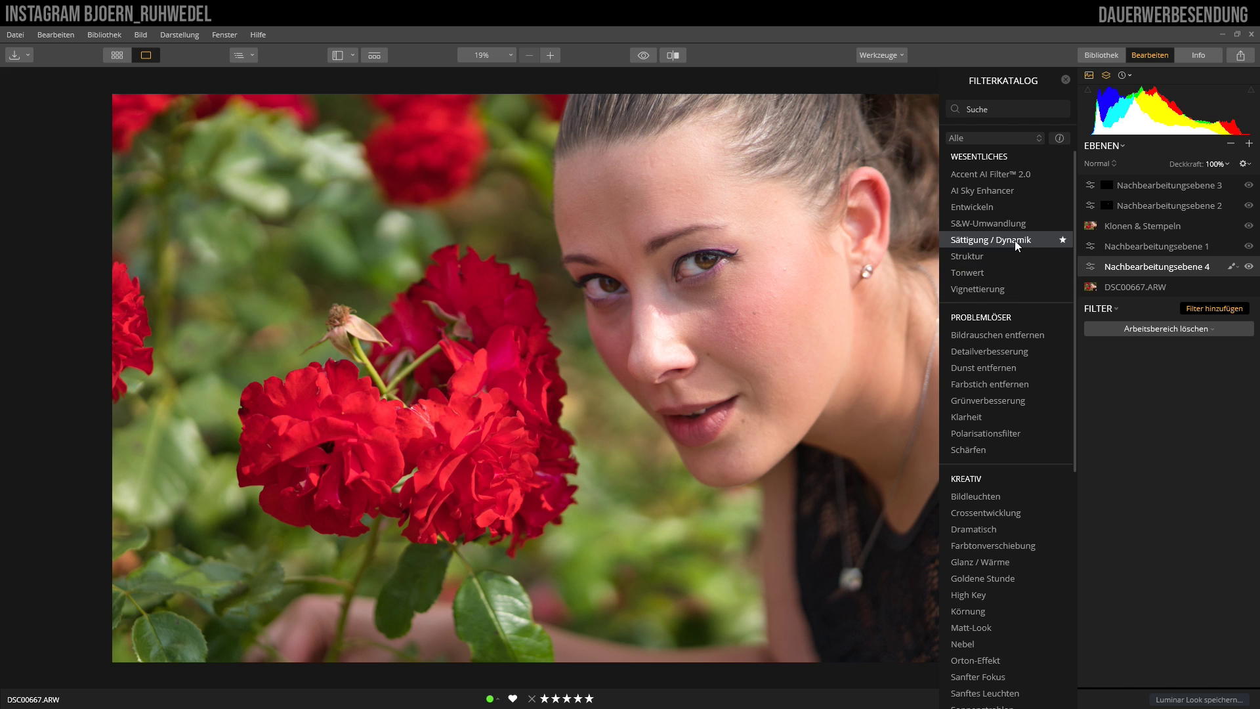
pyautogui.click(1014, 239)
pyautogui.scroll(-4, 982, 583)
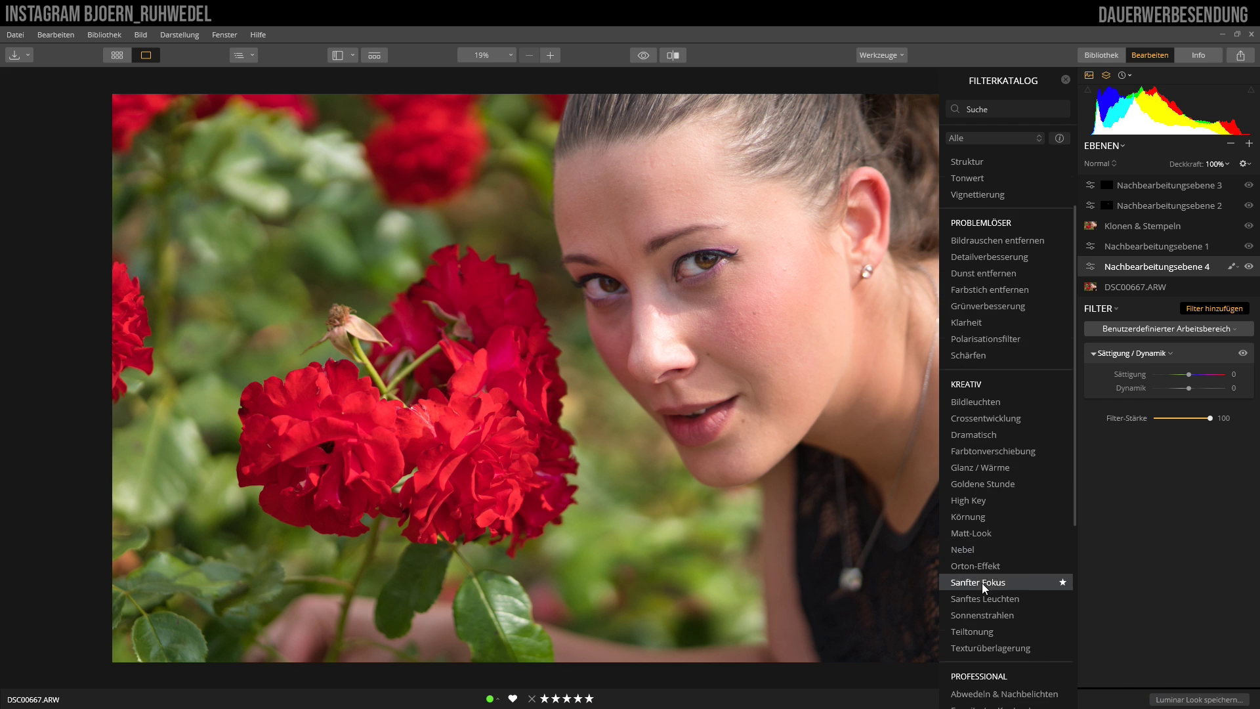
pyautogui.scroll(-6, 983, 586)
pyautogui.scroll(-3, 1021, 646)
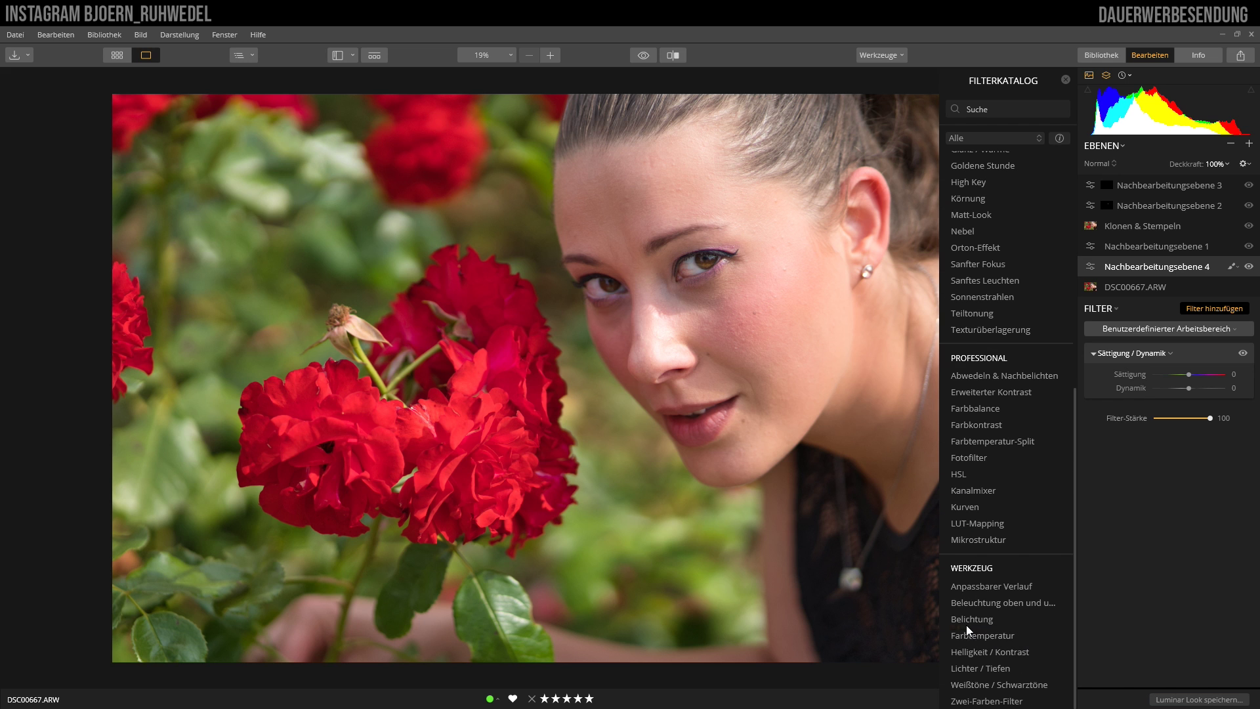
pyautogui.click(986, 620)
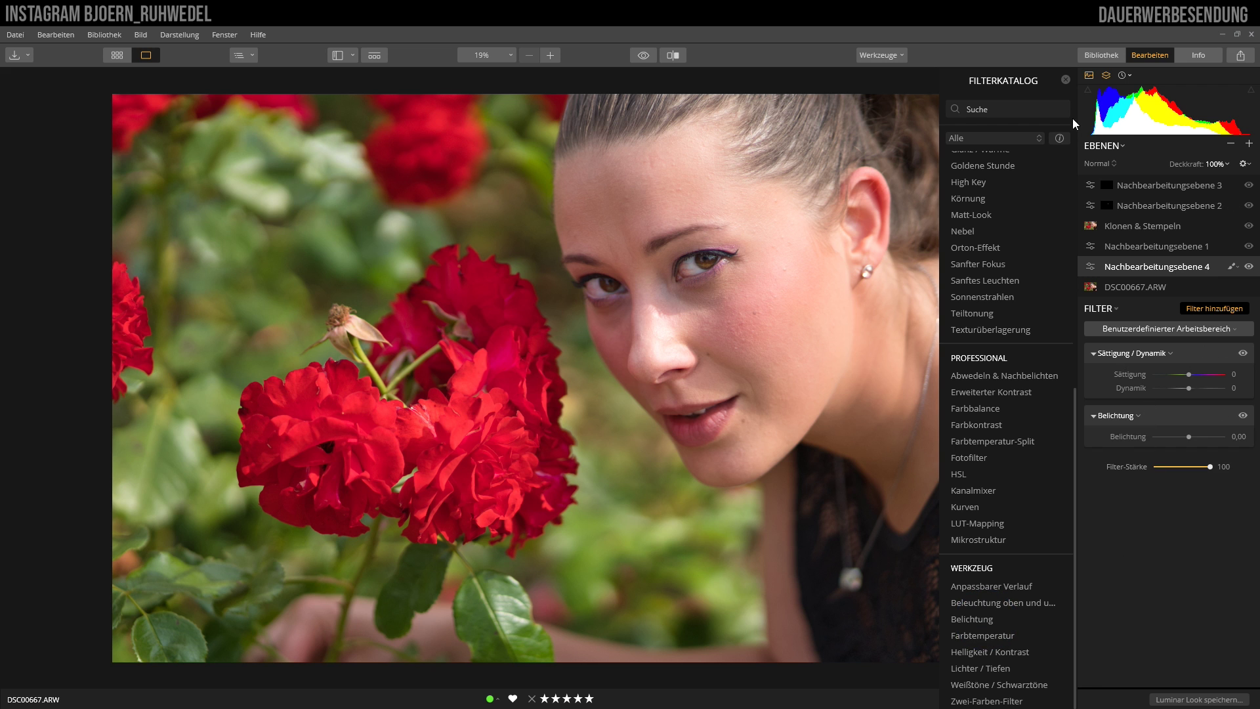
pyautogui.click(1065, 79)
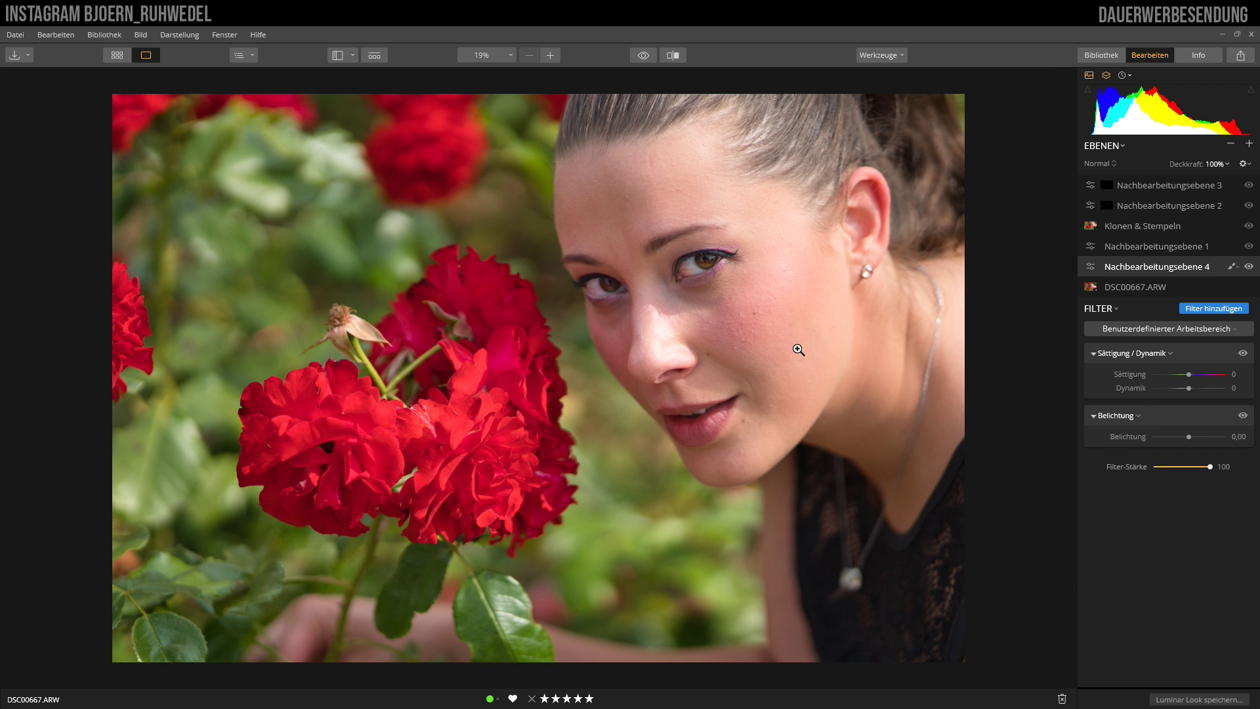
# Zoom into the eyes at 101% and start a Pinsel brush mask on the new layer.
pyautogui.scroll(2, 758, 310)
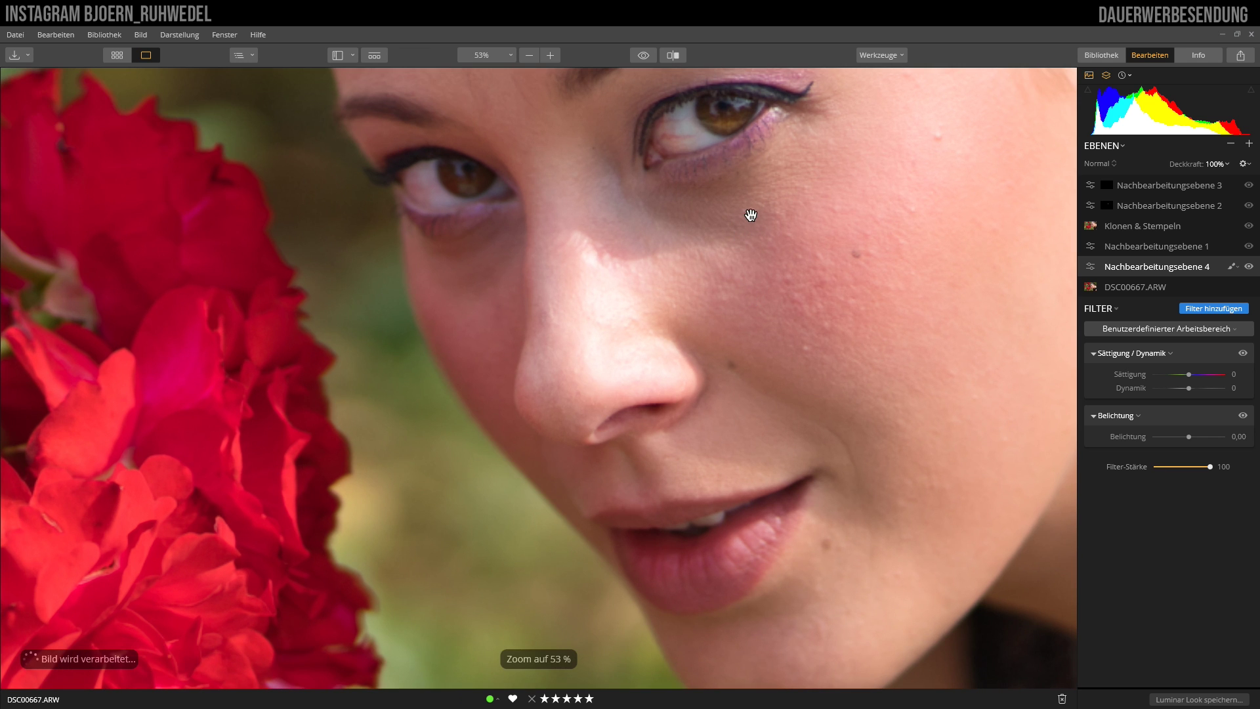
pyautogui.scroll(1, 754, 258)
pyautogui.scroll(1, 690, 400)
pyautogui.scroll(1, 707, 410)
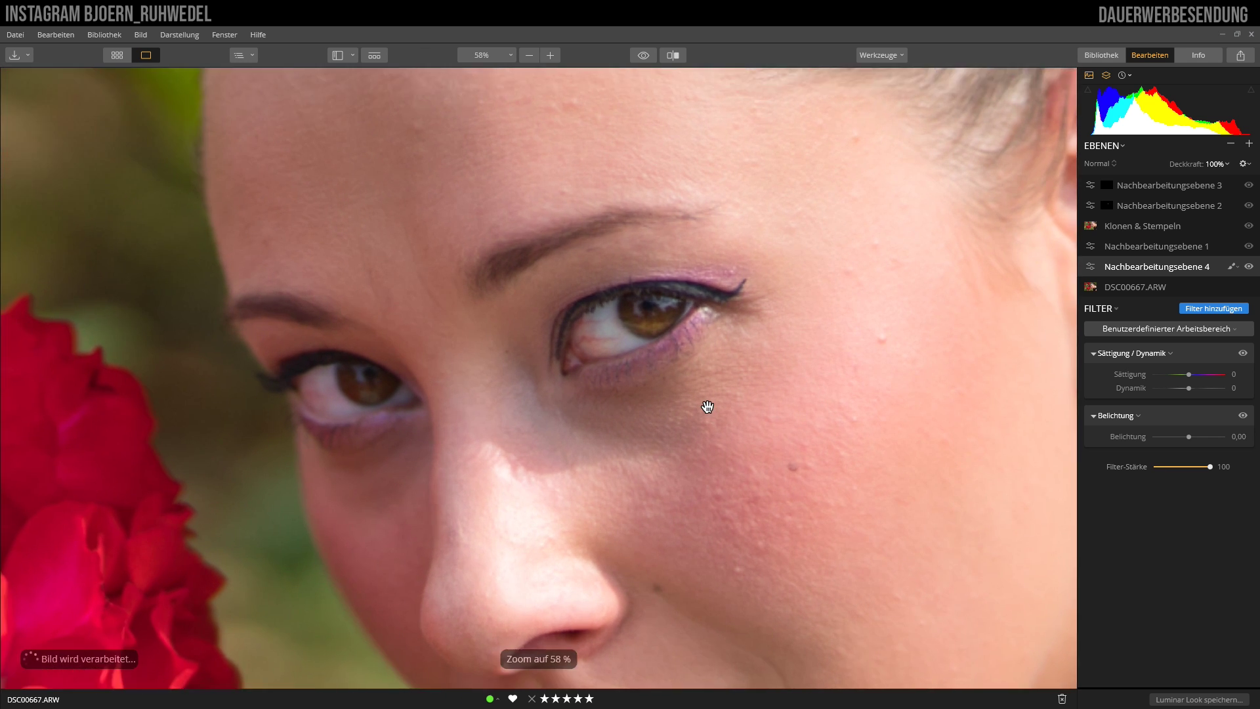
pyautogui.scroll(1, 706, 411)
pyautogui.scroll(1, 647, 427)
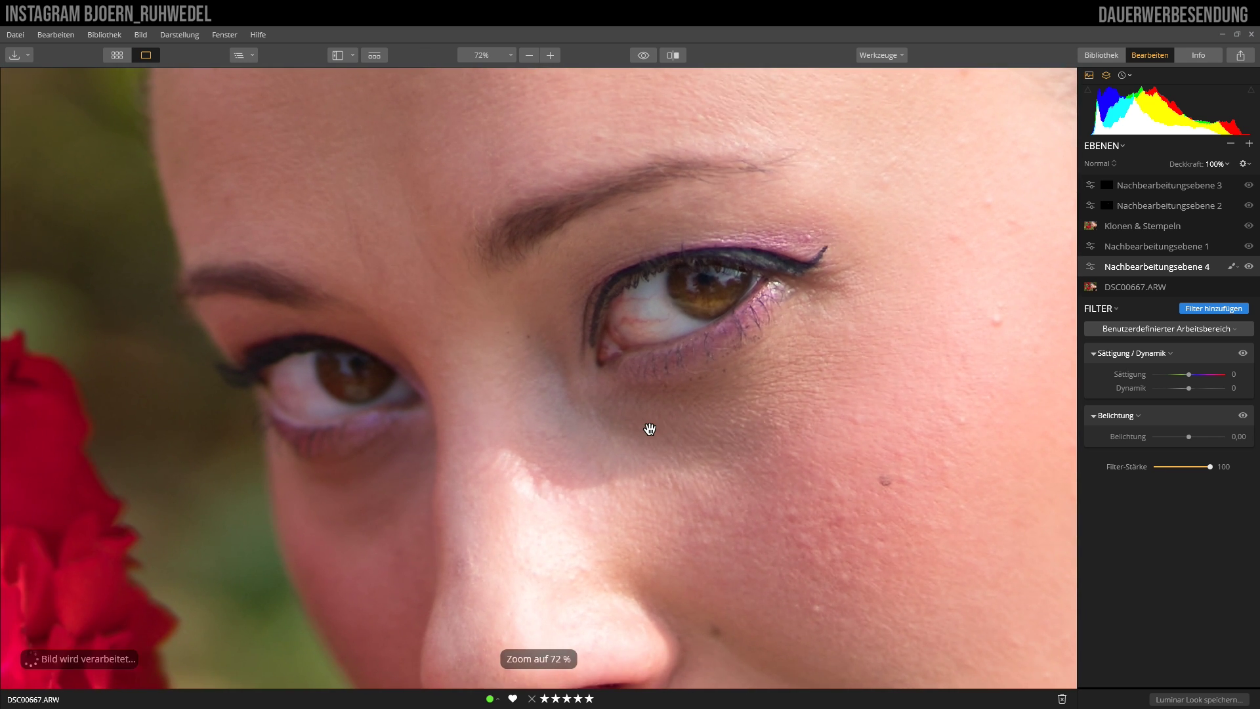
pyautogui.scroll(1, 650, 430)
pyautogui.scroll(1, 660, 423)
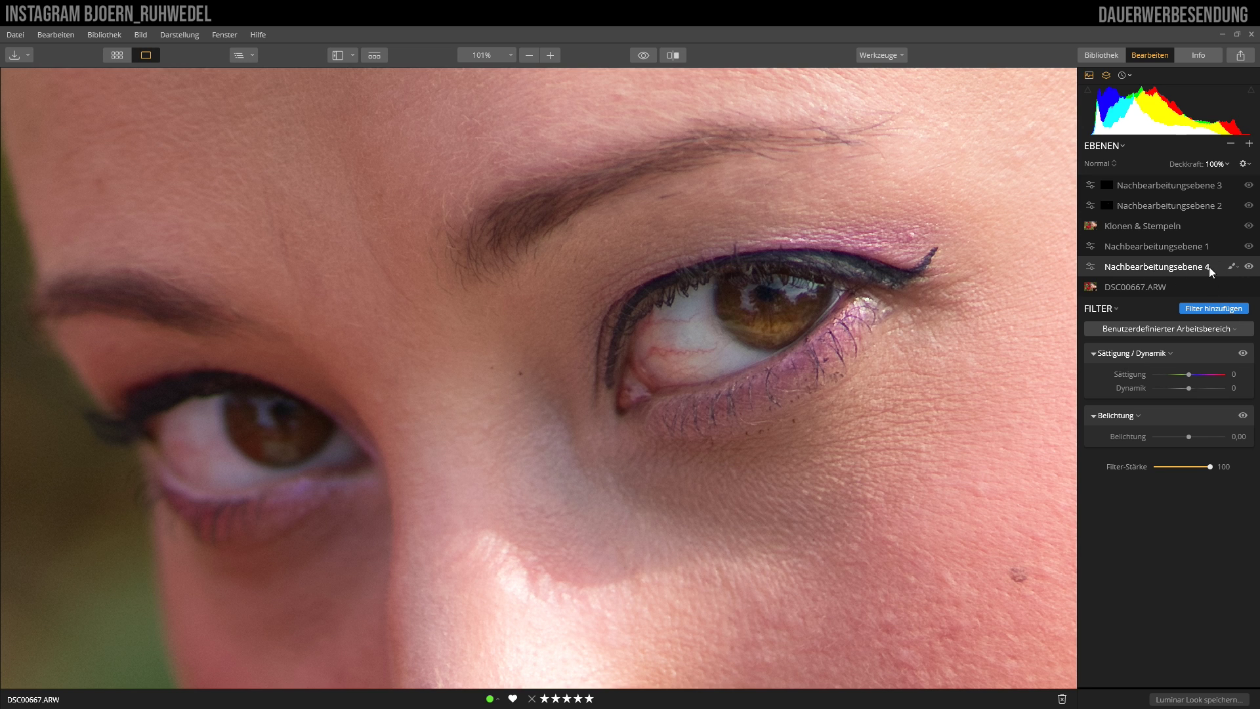
pyautogui.click(1234, 267)
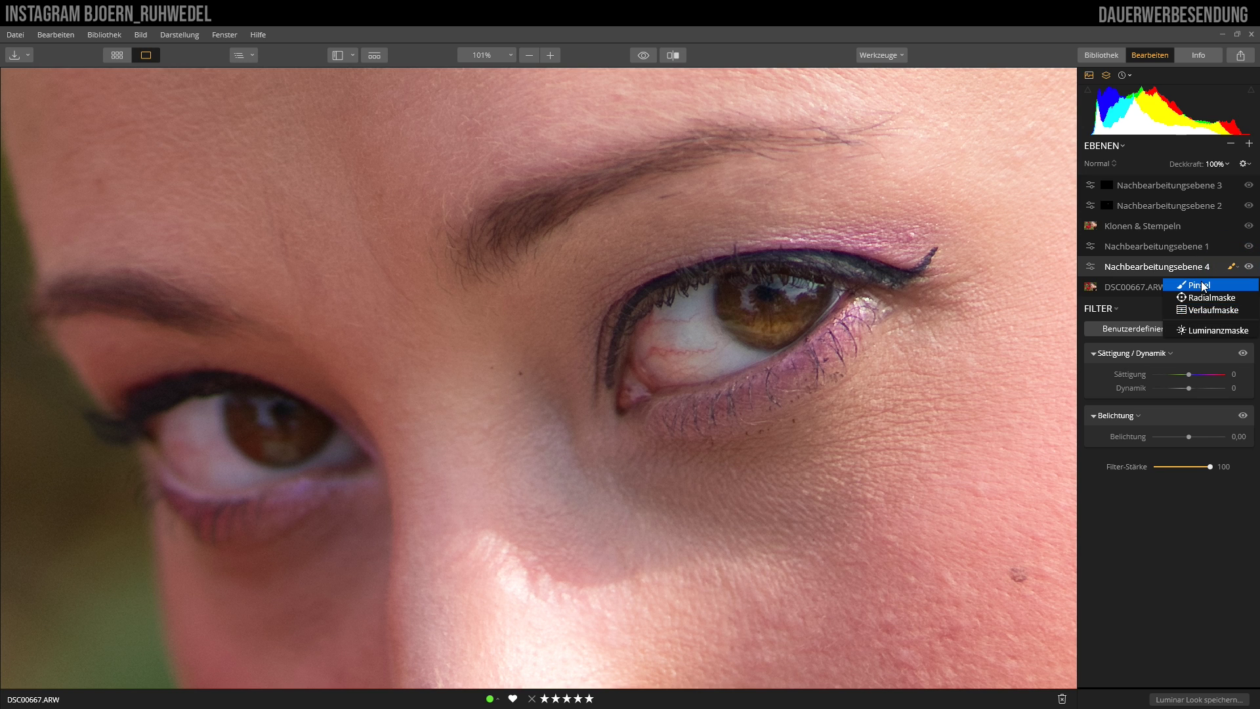
pyautogui.click(1200, 286)
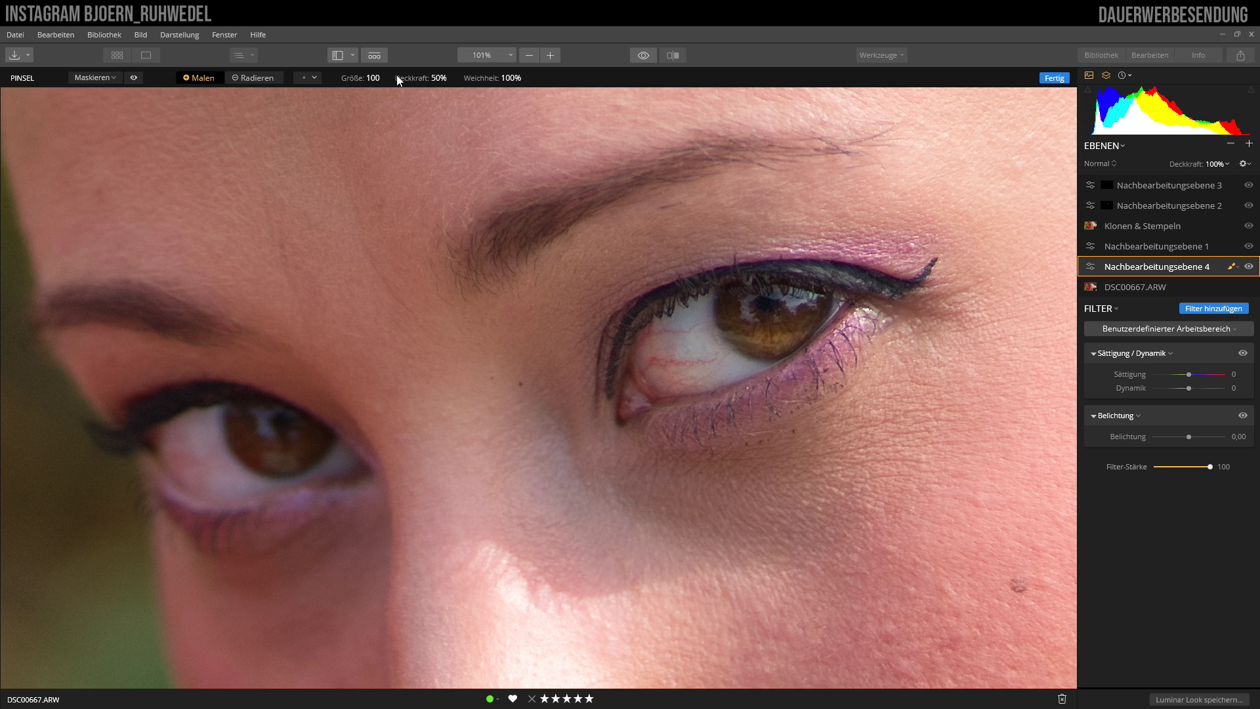
# Brush the mask over the right eye's white at size 51, then switch to Radieren.
pyautogui.click(371, 78)
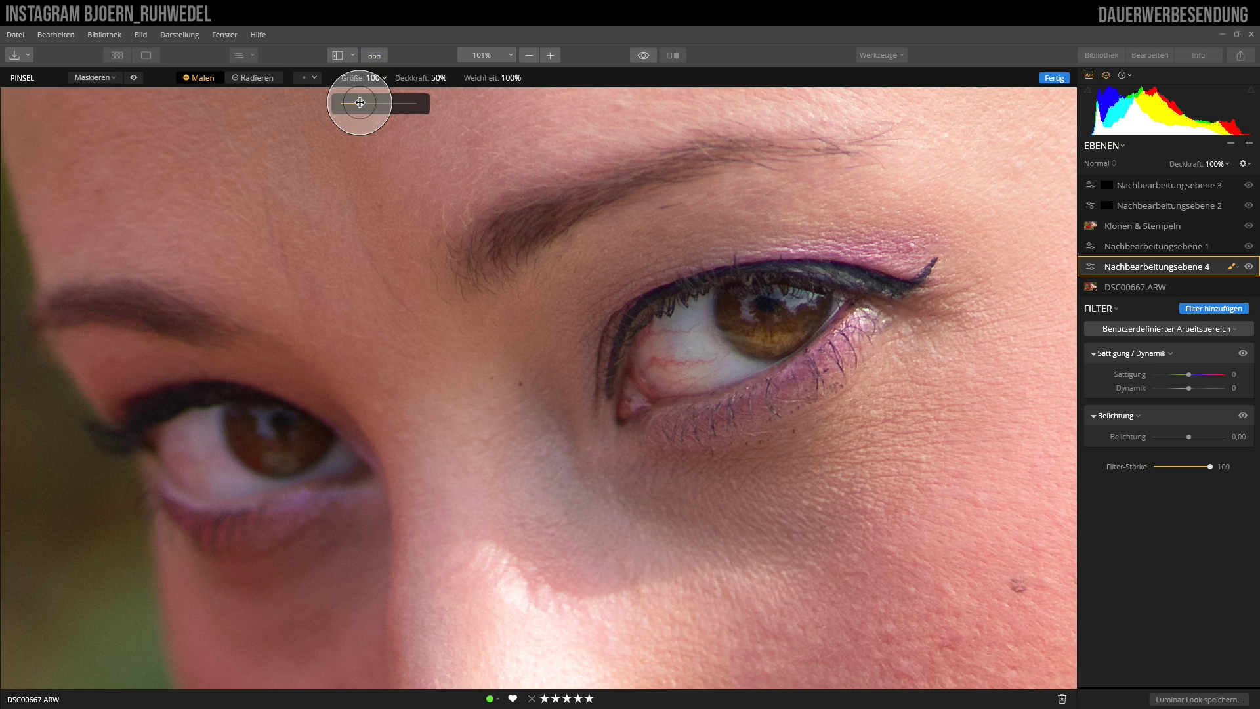
pyautogui.moveTo(360, 105); pyautogui.dragTo(348, 104)
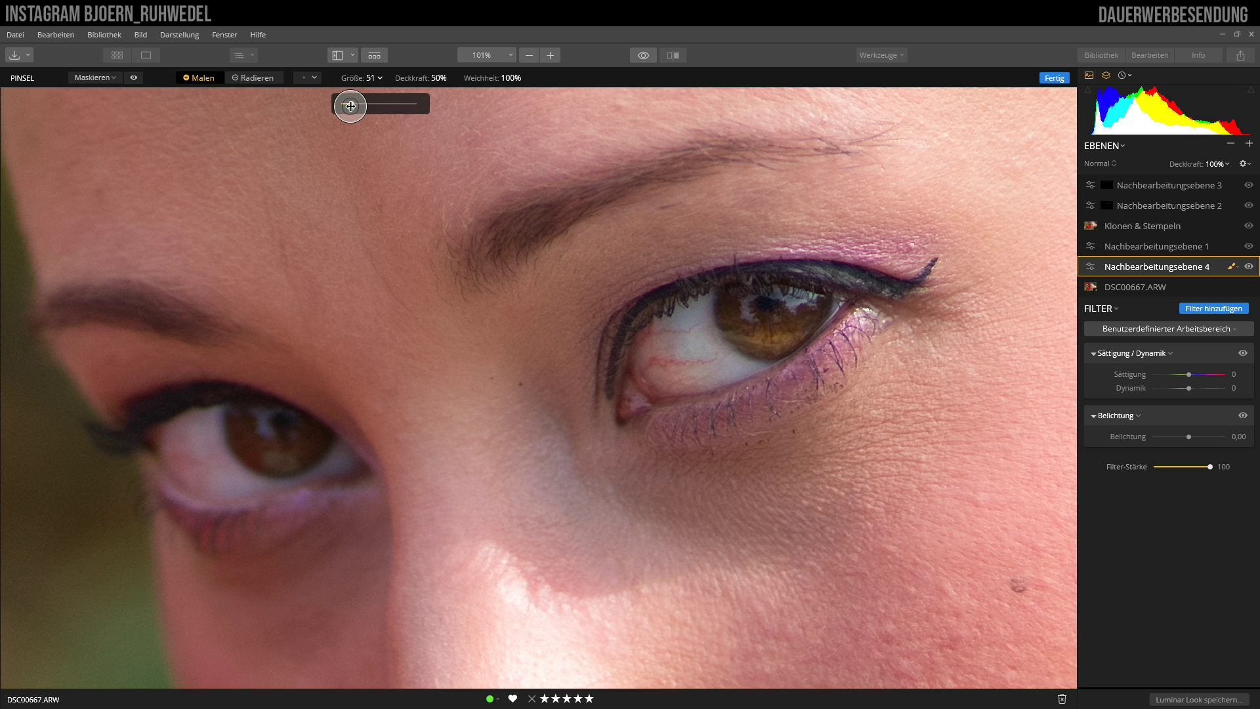
pyautogui.click(374, 79)
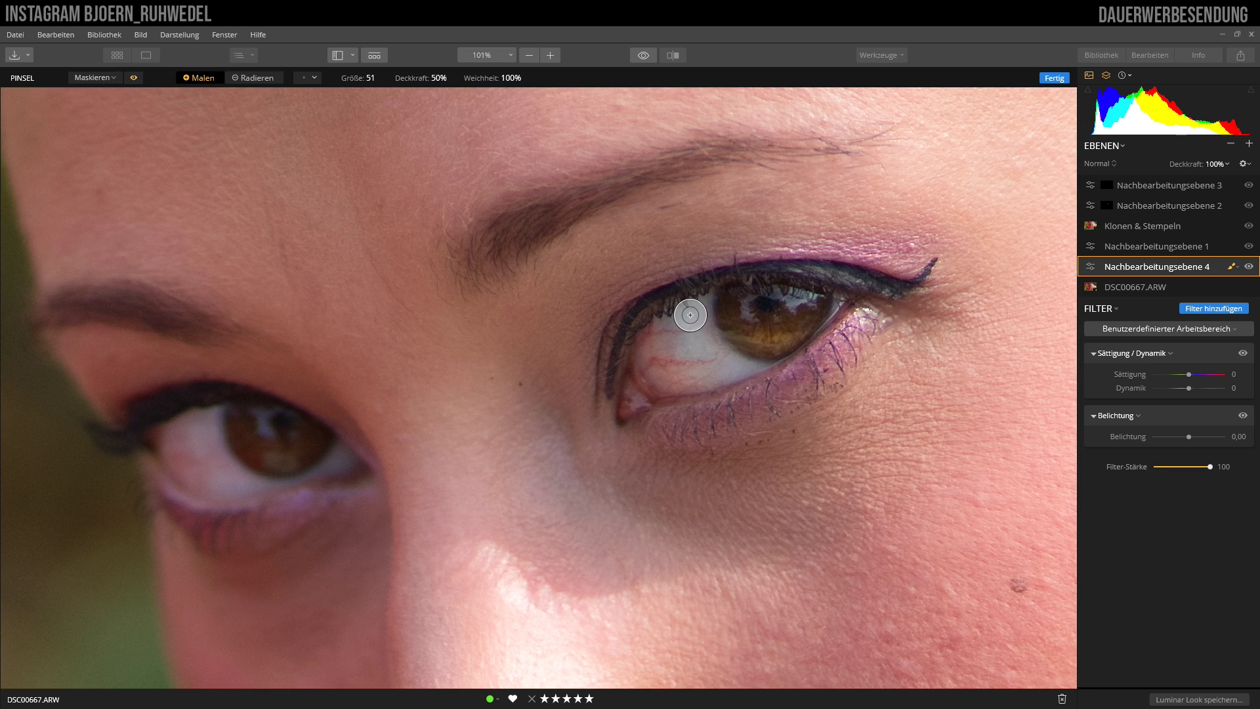
pyautogui.moveTo(699, 309)
pyautogui.mouseDown()
pyautogui.moveTo(714, 359)
pyautogui.moveTo(656, 386)
pyautogui.moveTo(698, 304)
pyautogui.moveTo(689, 351)
pyautogui.moveTo(703, 363)
pyautogui.mouseUp()
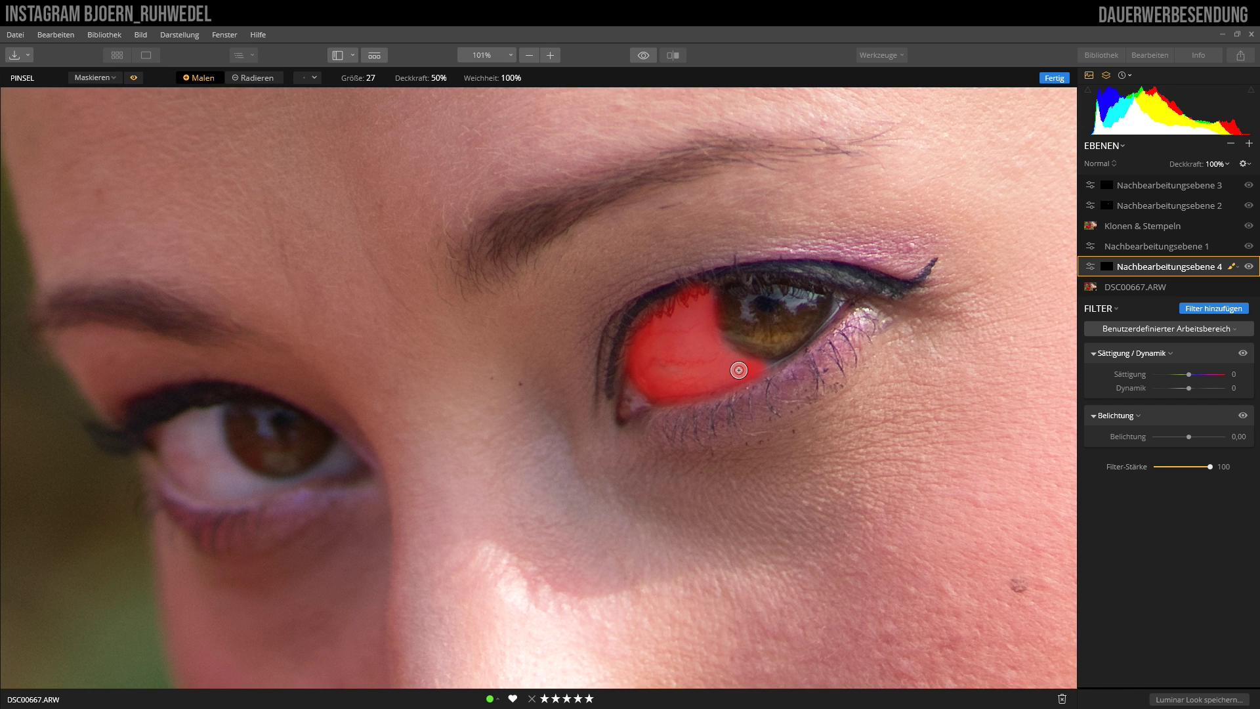
pyautogui.press(']')
pyautogui.press(']')
pyautogui.press(']')
pyautogui.moveTo(739, 368)
pyautogui.mouseDown()
pyautogui.moveTo(684, 368)
pyautogui.moveTo(731, 360)
pyautogui.moveTo(700, 295)
pyautogui.moveTo(644, 341)
pyautogui.moveTo(649, 376)
pyautogui.moveTo(675, 386)
pyautogui.moveTo(675, 343)
pyautogui.moveTo(695, 315)
pyautogui.moveTo(713, 315)
pyautogui.moveTo(754, 366)
pyautogui.moveTo(657, 401)
pyautogui.moveTo(630, 351)
pyautogui.moveTo(681, 295)
pyautogui.mouseUp()
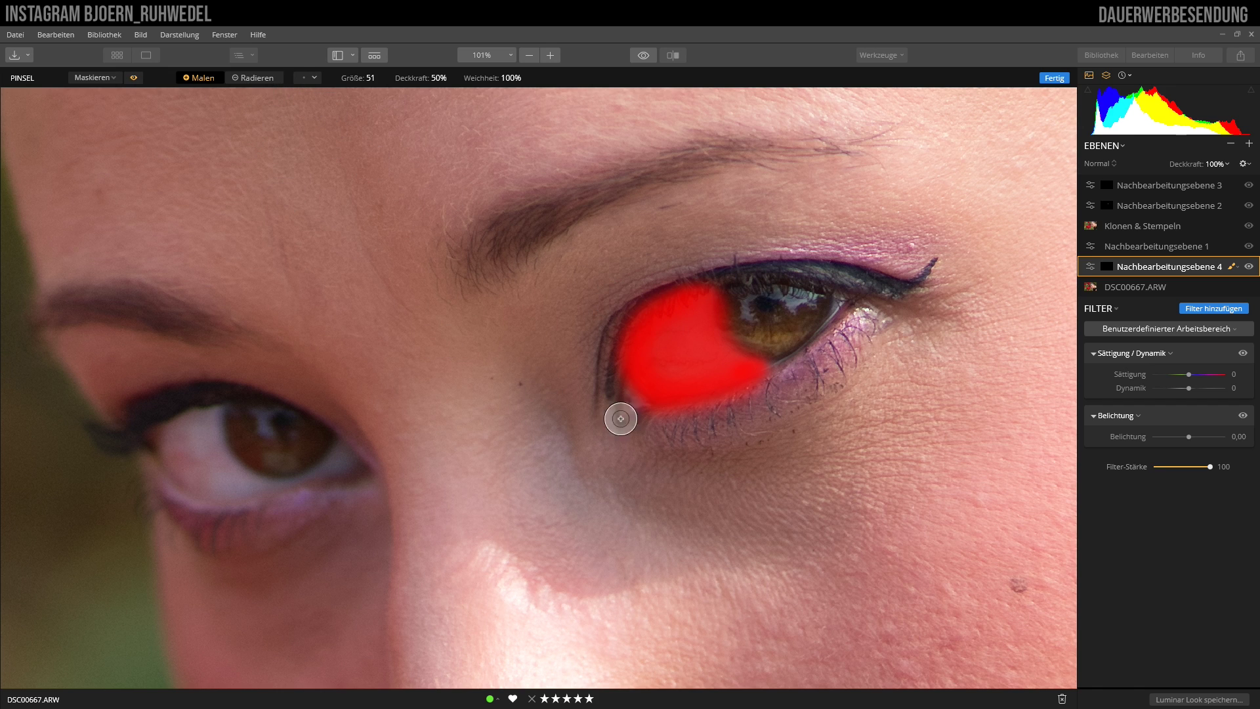
pyautogui.moveTo(702, 304)
pyautogui.mouseDown()
pyautogui.moveTo(709, 279)
pyautogui.moveTo(634, 324)
pyautogui.moveTo(640, 365)
pyautogui.moveTo(748, 372)
pyautogui.moveTo(709, 371)
pyautogui.moveTo(663, 337)
pyautogui.moveTo(675, 347)
pyautogui.mouseUp()
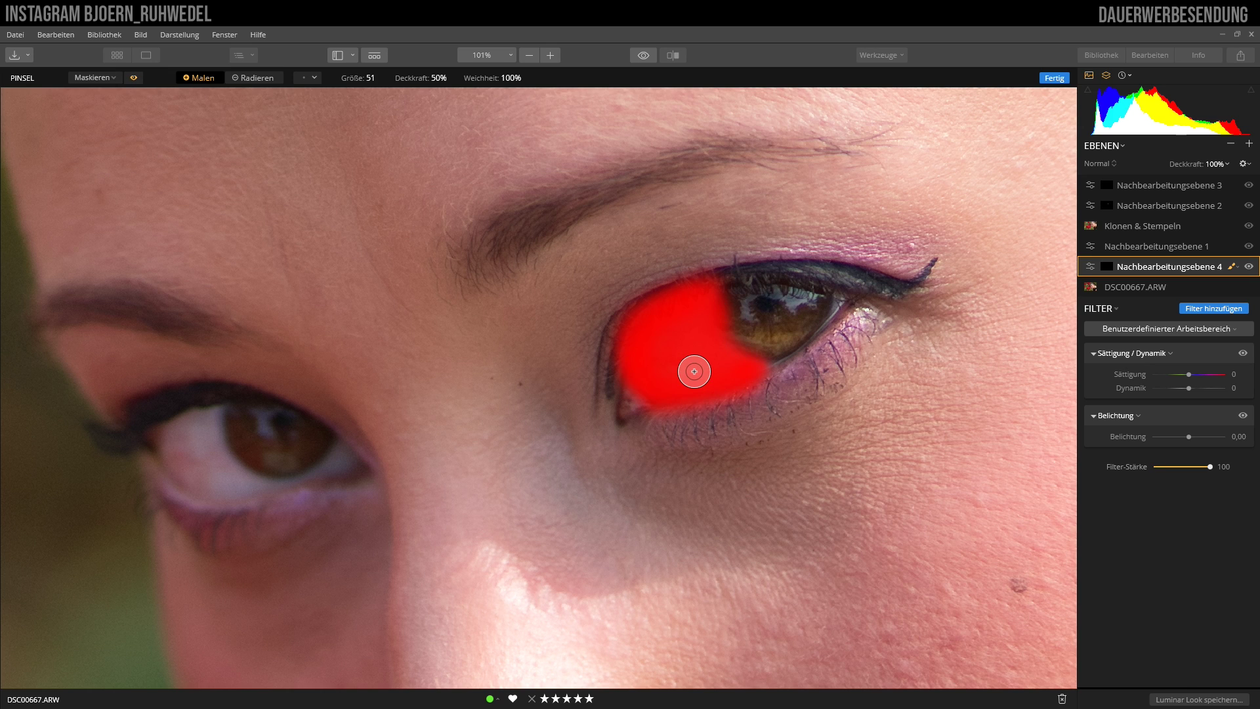
pyautogui.click(257, 80)
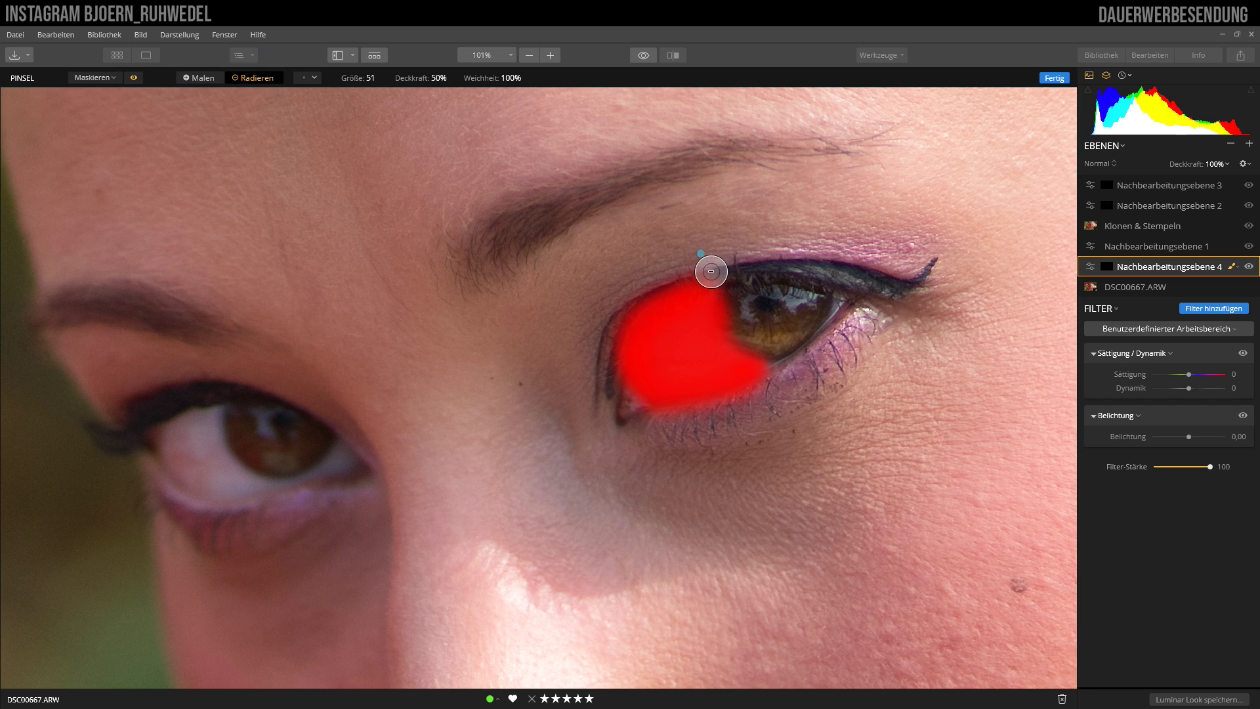
# Erase mask spill from the right iris edge and lower eyelid.
pyautogui.moveTo(709, 267); pyautogui.dragTo(646, 295)
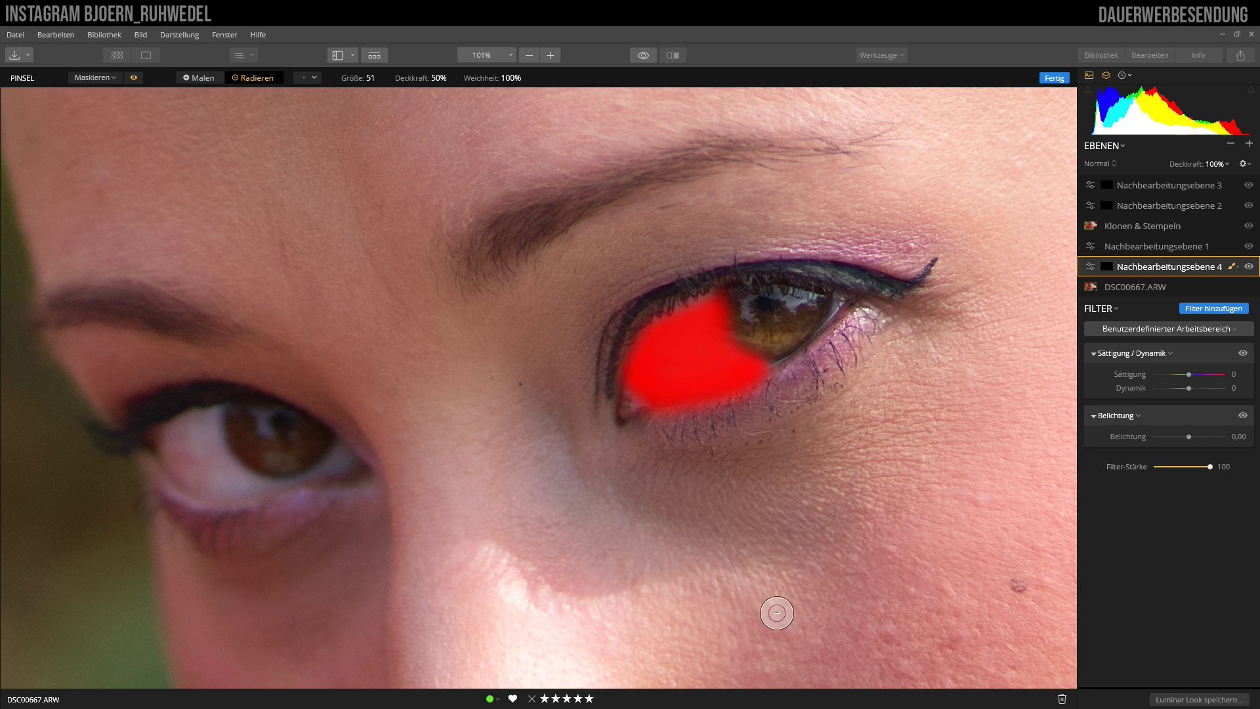
pyautogui.moveTo(754, 380); pyautogui.dragTo(667, 427)
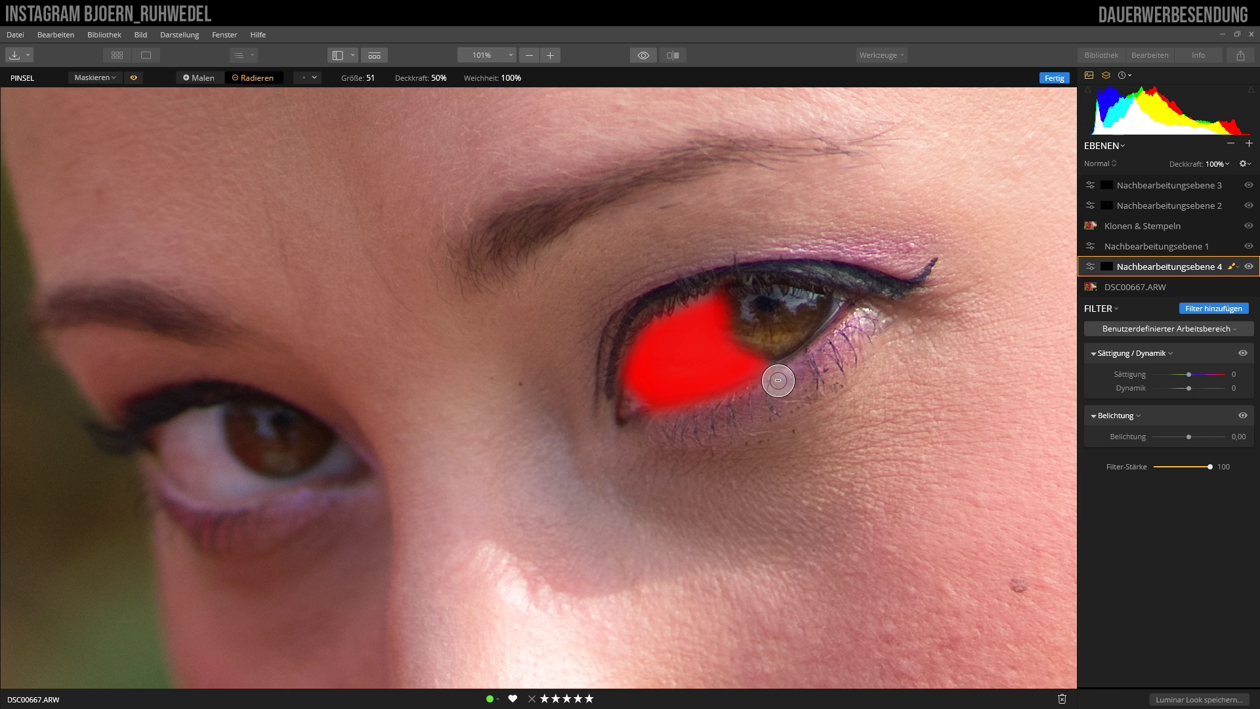
pyautogui.moveTo(776, 380); pyautogui.dragTo(702, 412)
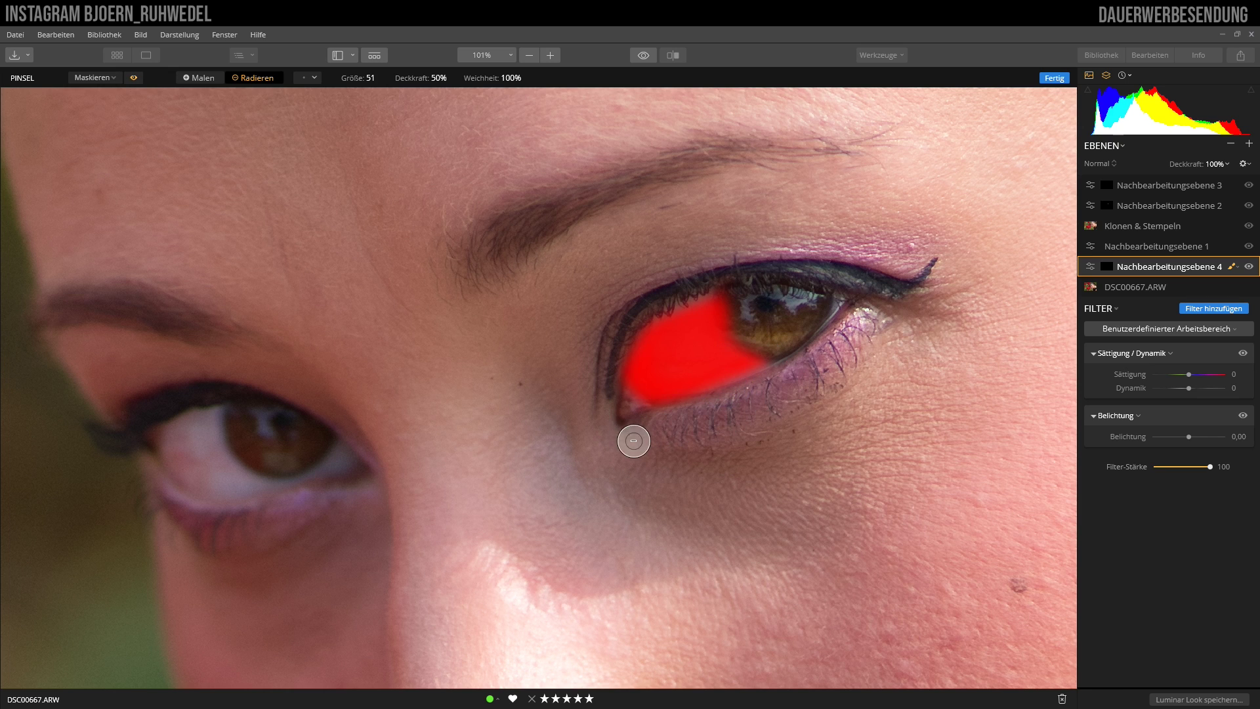
pyautogui.moveTo(739, 299)
pyautogui.mouseDown()
pyautogui.moveTo(712, 278)
pyautogui.moveTo(754, 315)
pyautogui.mouseUp()
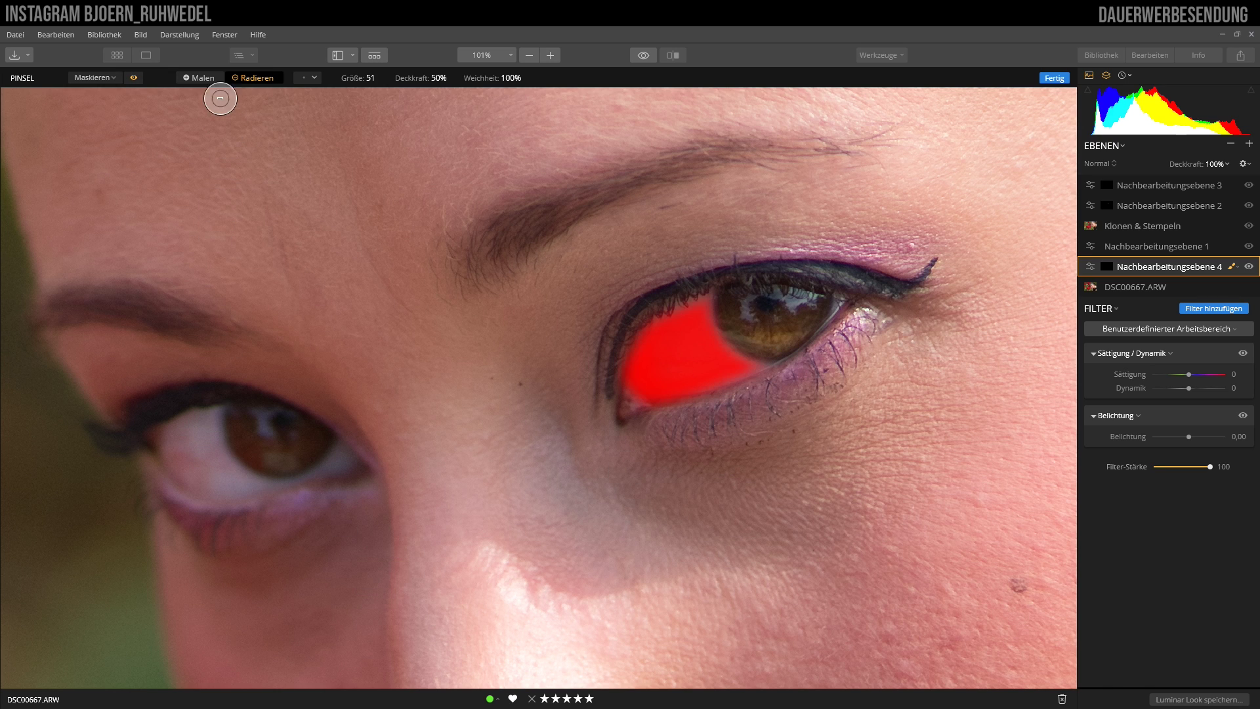
# Paint the mask over the left eye's white and erase spill off its iris and lower lid.
pyautogui.click(211, 80)
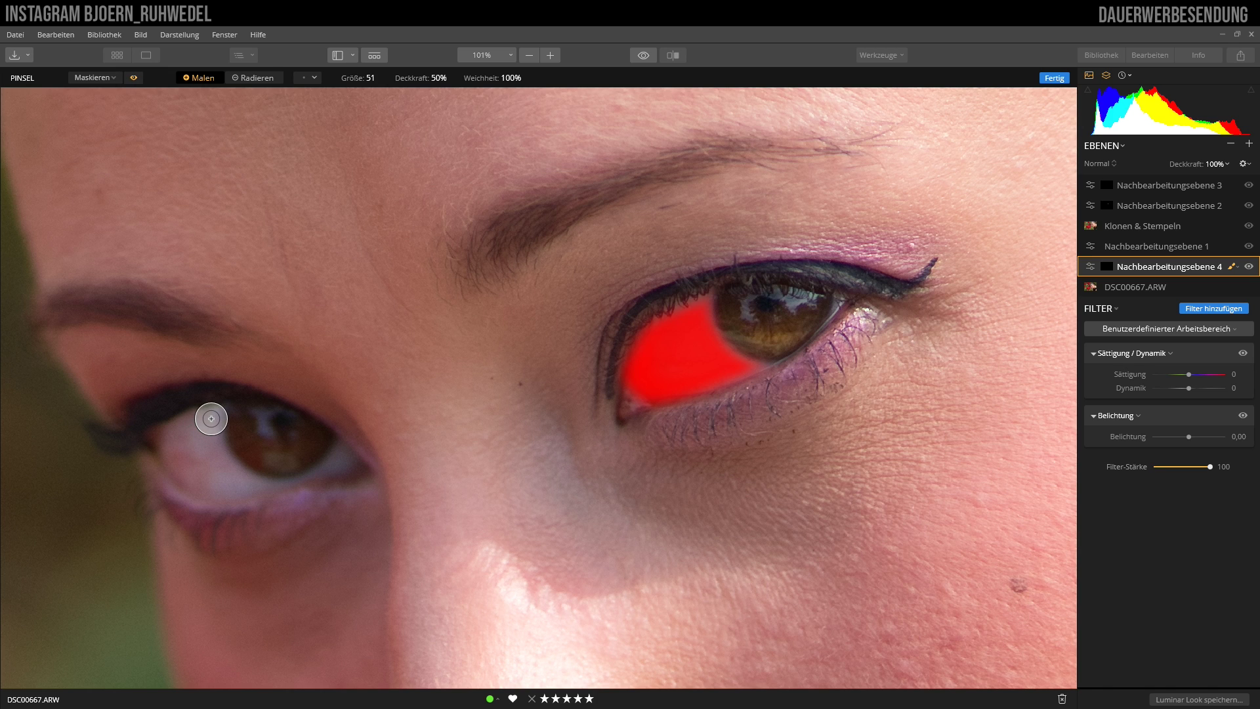
pyautogui.moveTo(208, 417)
pyautogui.mouseDown()
pyautogui.moveTo(172, 433)
pyautogui.moveTo(189, 473)
pyautogui.moveTo(250, 484)
pyautogui.moveTo(216, 436)
pyautogui.moveTo(227, 466)
pyautogui.moveTo(188, 436)
pyautogui.moveTo(205, 412)
pyautogui.moveTo(231, 476)
pyautogui.moveTo(265, 481)
pyautogui.mouseUp()
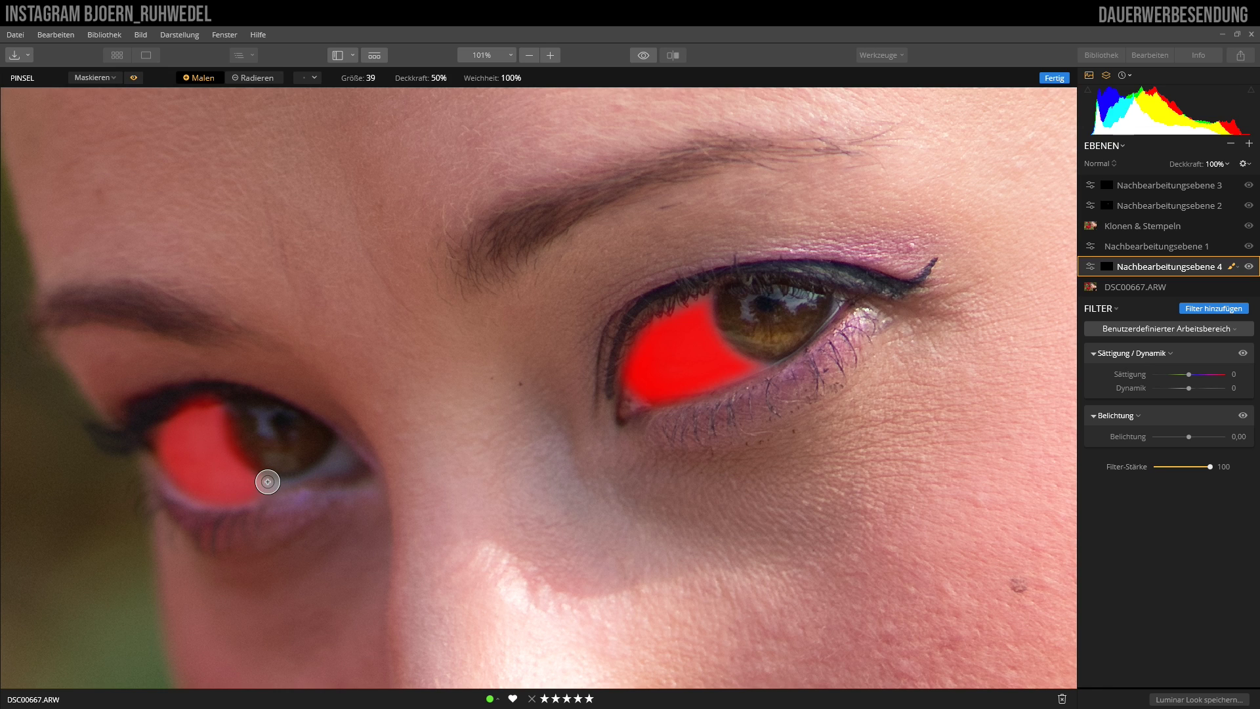
pyautogui.moveTo(267, 484)
pyautogui.mouseDown()
pyautogui.moveTo(329, 465)
pyautogui.moveTo(341, 446)
pyautogui.moveTo(323, 467)
pyautogui.moveTo(265, 487)
pyautogui.moveTo(225, 468)
pyautogui.moveTo(219, 415)
pyautogui.moveTo(178, 422)
pyautogui.moveTo(189, 478)
pyautogui.moveTo(264, 486)
pyautogui.moveTo(191, 457)
pyautogui.moveTo(191, 470)
pyautogui.moveTo(203, 422)
pyautogui.moveTo(180, 422)
pyautogui.moveTo(167, 457)
pyautogui.moveTo(239, 481)
pyautogui.moveTo(346, 464)
pyautogui.moveTo(272, 485)
pyautogui.mouseUp()
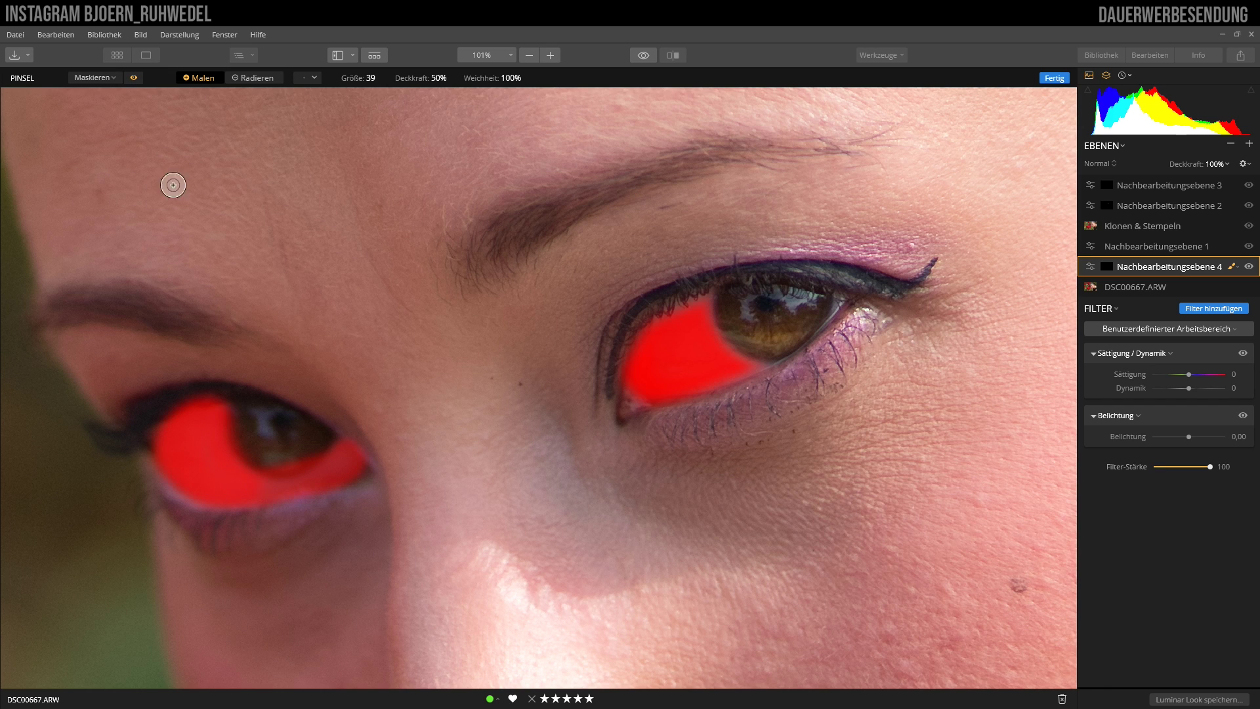
pyautogui.click(256, 79)
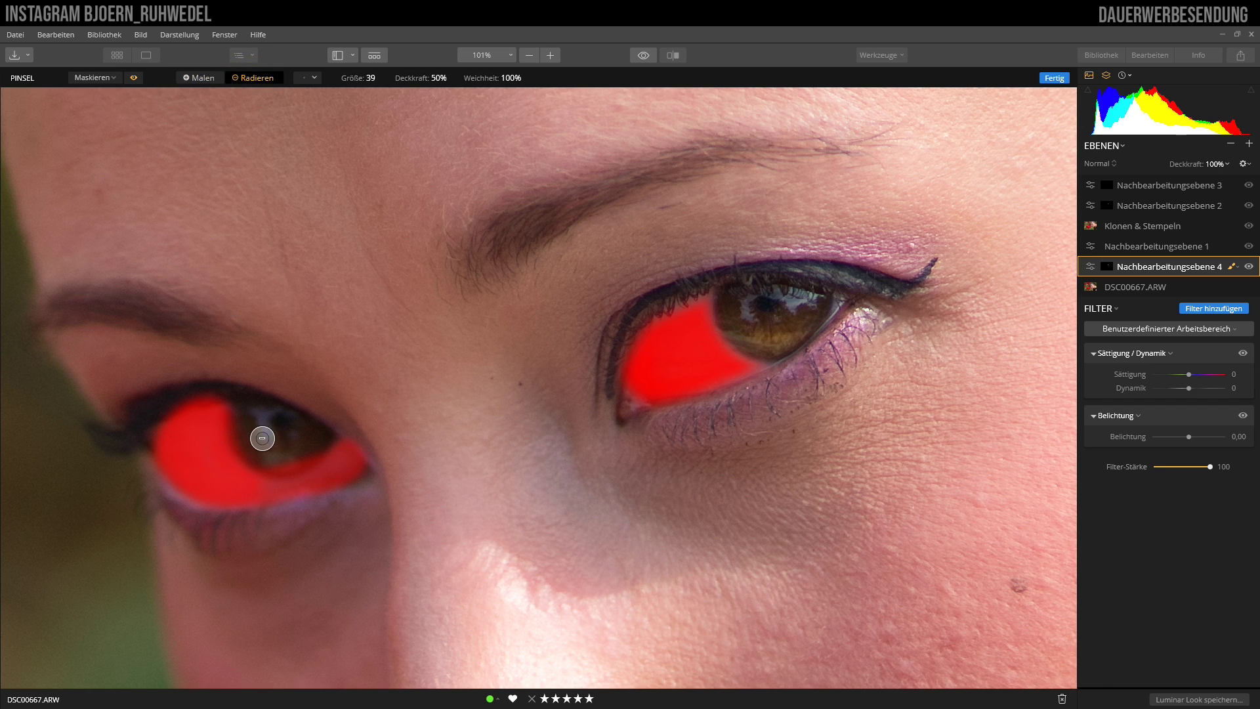
pyautogui.moveTo(236, 421)
pyautogui.mouseDown()
pyautogui.moveTo(253, 399)
pyautogui.moveTo(233, 410)
pyautogui.moveTo(245, 447)
pyautogui.moveTo(235, 416)
pyautogui.mouseUp()
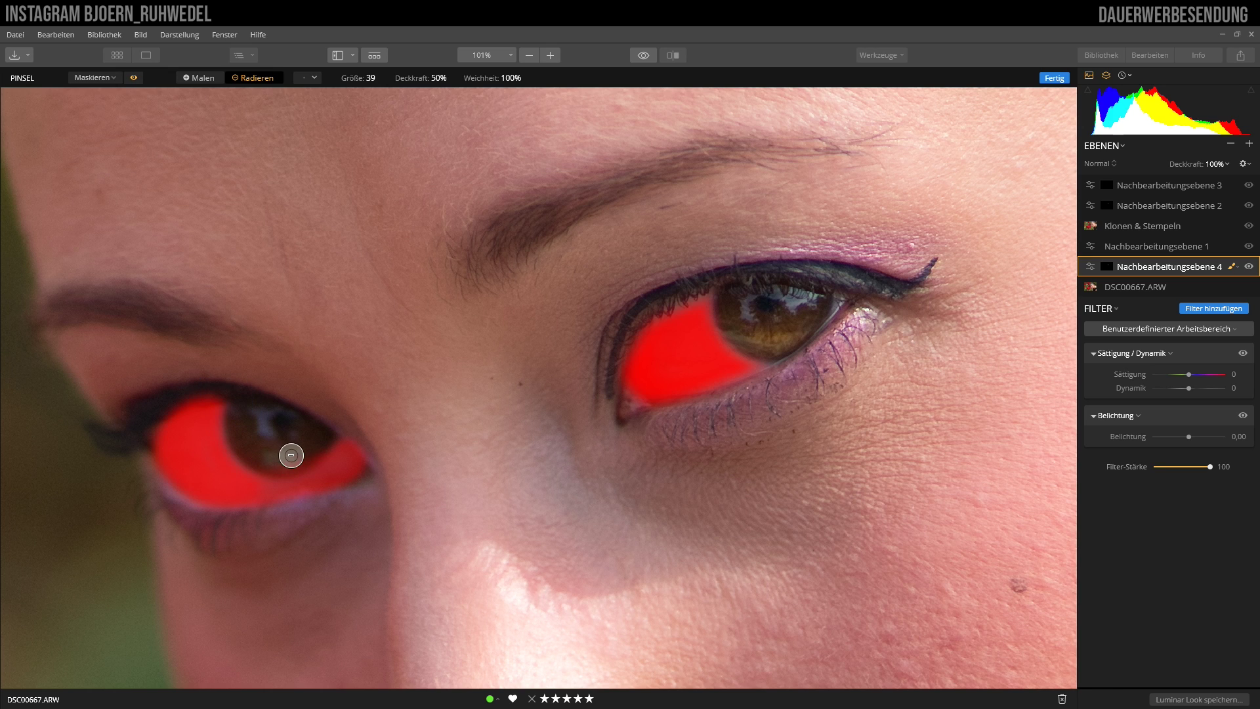
pyautogui.moveTo(284, 453); pyautogui.dragTo(318, 437)
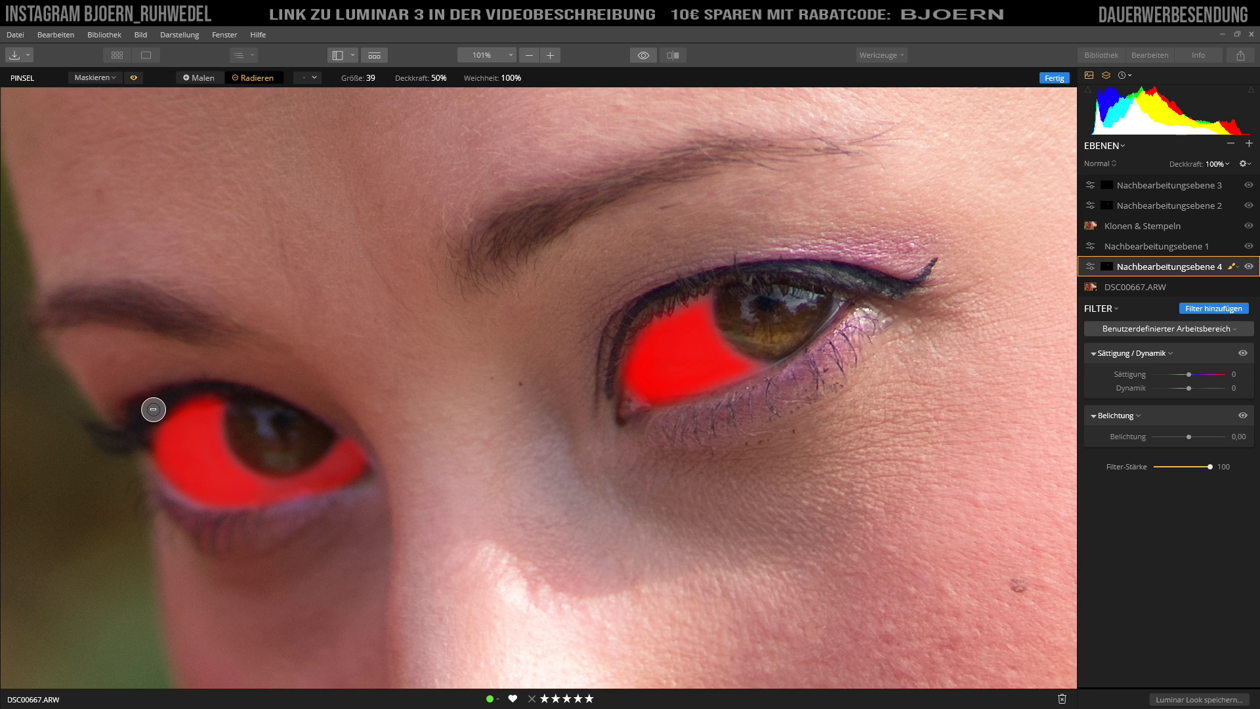
pyautogui.click(146, 392)
pyautogui.click(132, 408)
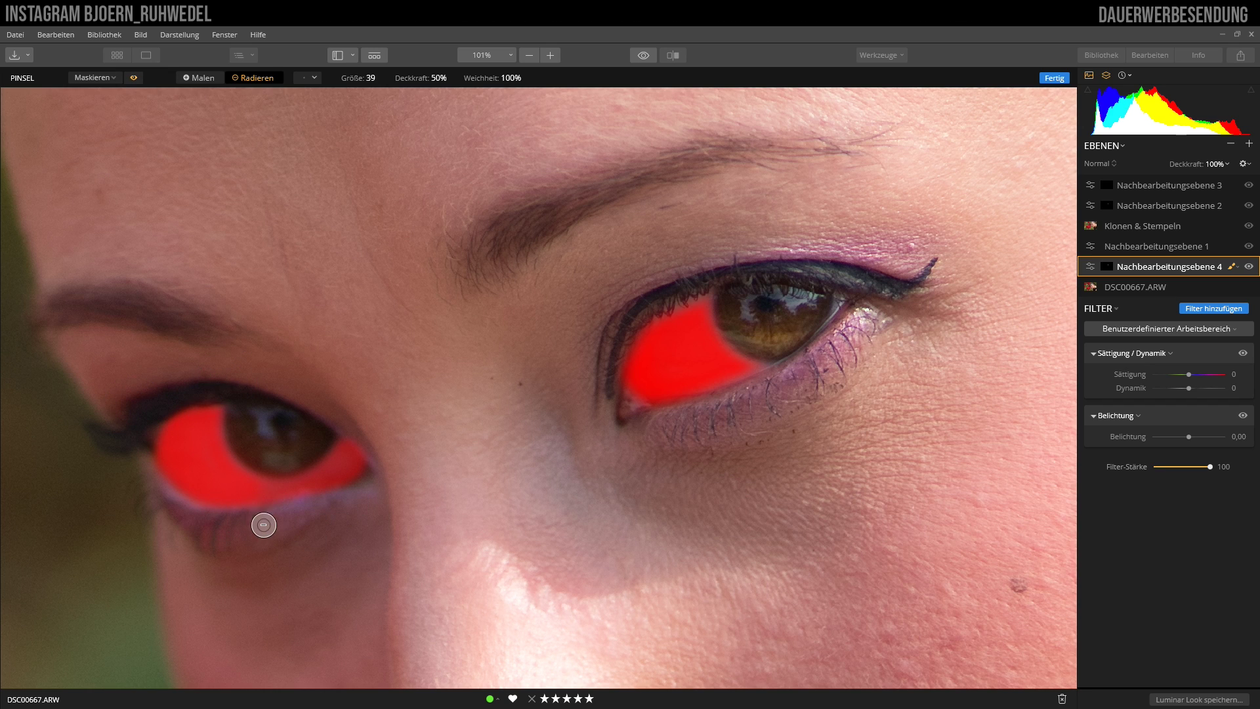
pyautogui.moveTo(344, 515); pyautogui.dragTo(268, 514)
pyautogui.moveTo(239, 506)
pyautogui.mouseDown()
pyautogui.moveTo(255, 499)
pyautogui.moveTo(176, 515)
pyautogui.moveTo(302, 493)
pyautogui.mouseUp()
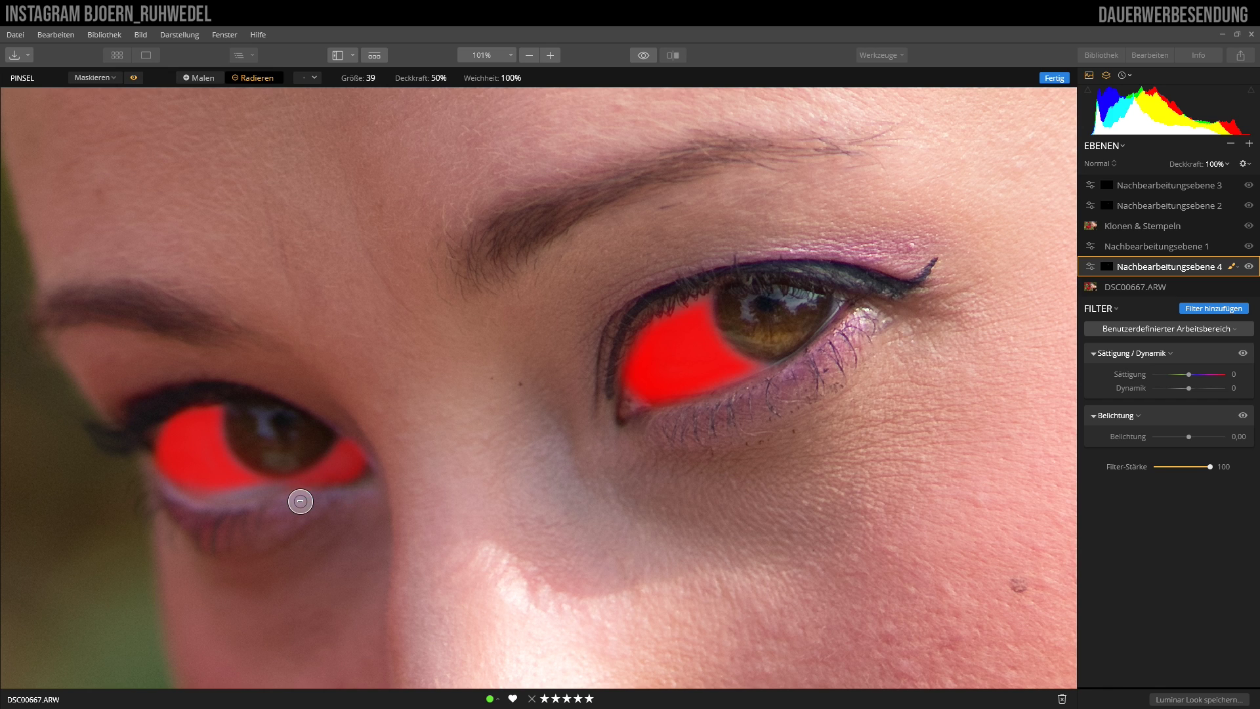
# Touch up the left eye's mask edges with a size-27 brush, then zoom out.
pyautogui.click(200, 77)
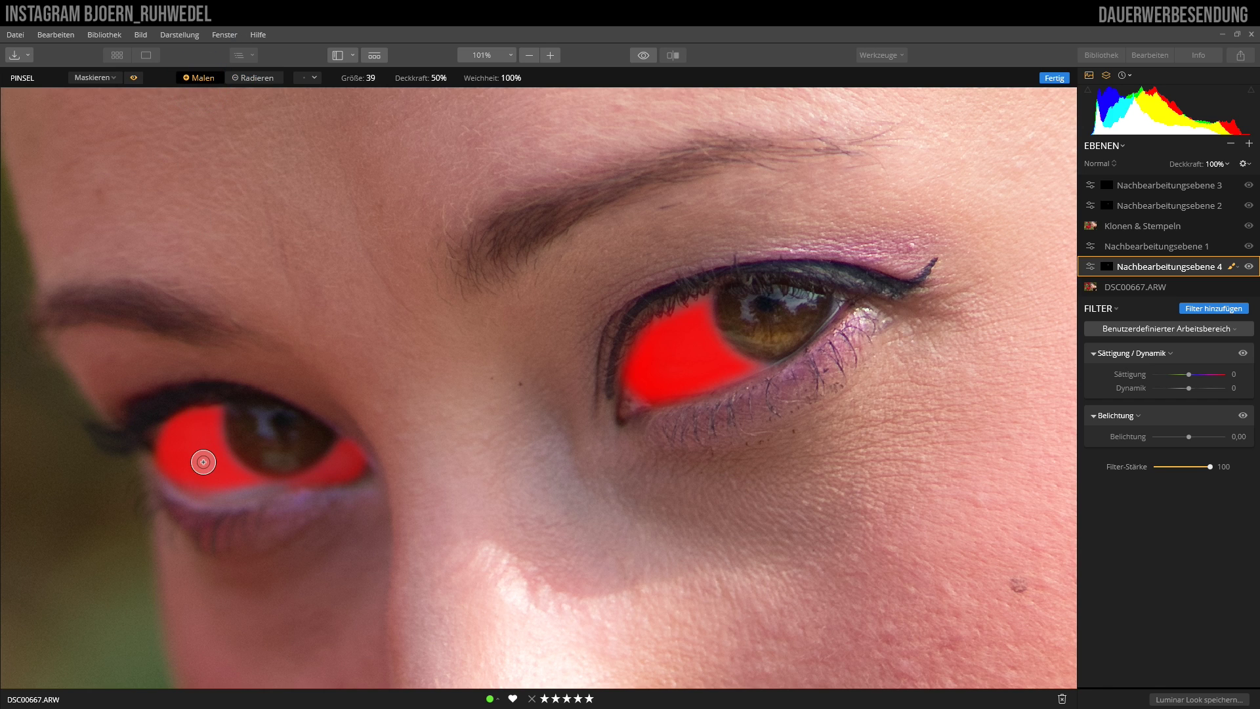
pyautogui.moveTo(203, 459)
pyautogui.mouseDown()
pyautogui.moveTo(211, 484)
pyautogui.moveTo(246, 480)
pyautogui.moveTo(206, 477)
pyautogui.mouseUp()
pyautogui.click(254, 78)
pyautogui.moveTo(231, 426)
pyautogui.mouseDown()
pyautogui.moveTo(262, 455)
pyautogui.moveTo(296, 459)
pyautogui.moveTo(291, 445)
pyautogui.mouseUp()
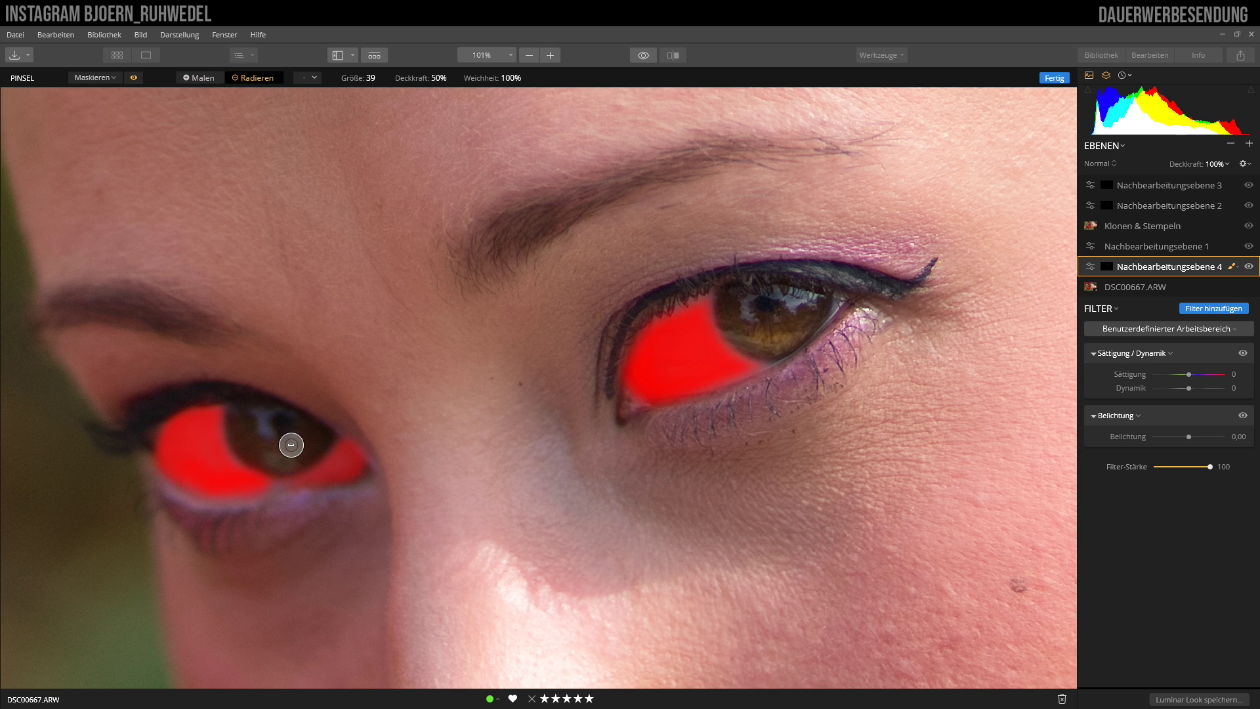
pyautogui.click(209, 78)
pyautogui.press('[')
pyautogui.press('[')
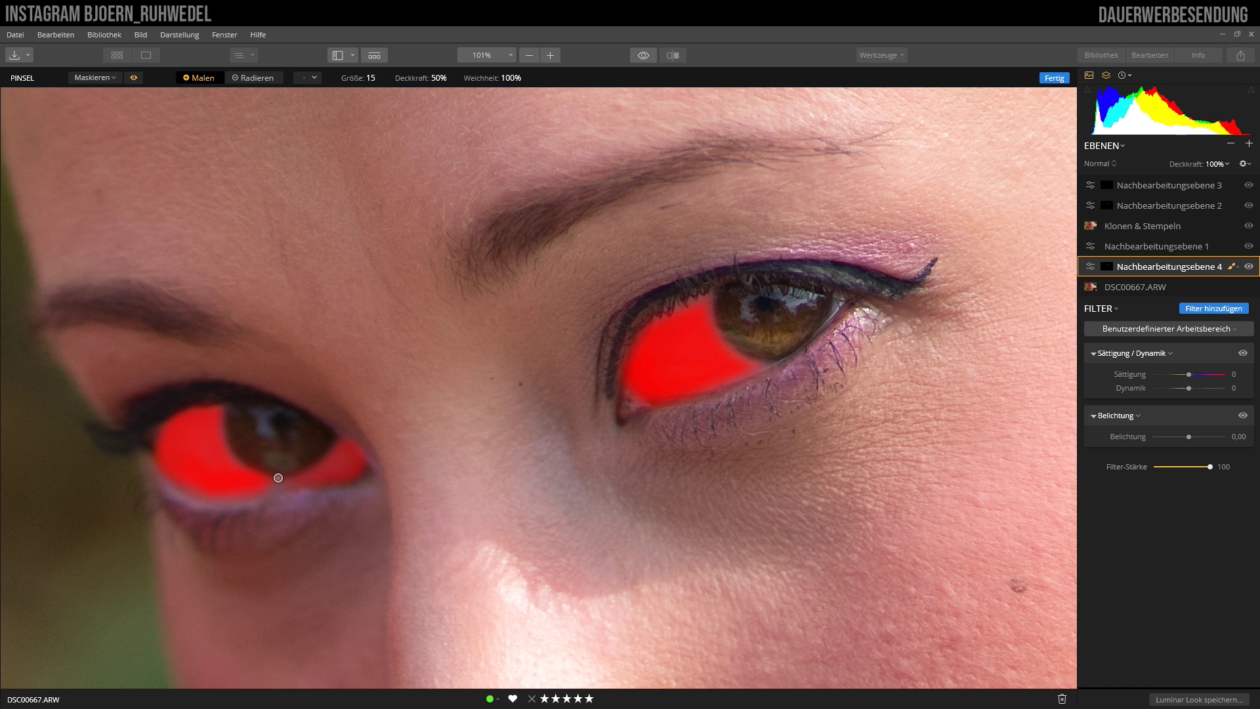
pyautogui.press('[')
pyautogui.press('[')
pyautogui.press(']')
pyautogui.press(']')
pyautogui.moveTo(342, 471); pyautogui.dragTo(251, 485)
pyautogui.hotkey('ctrl', '0')
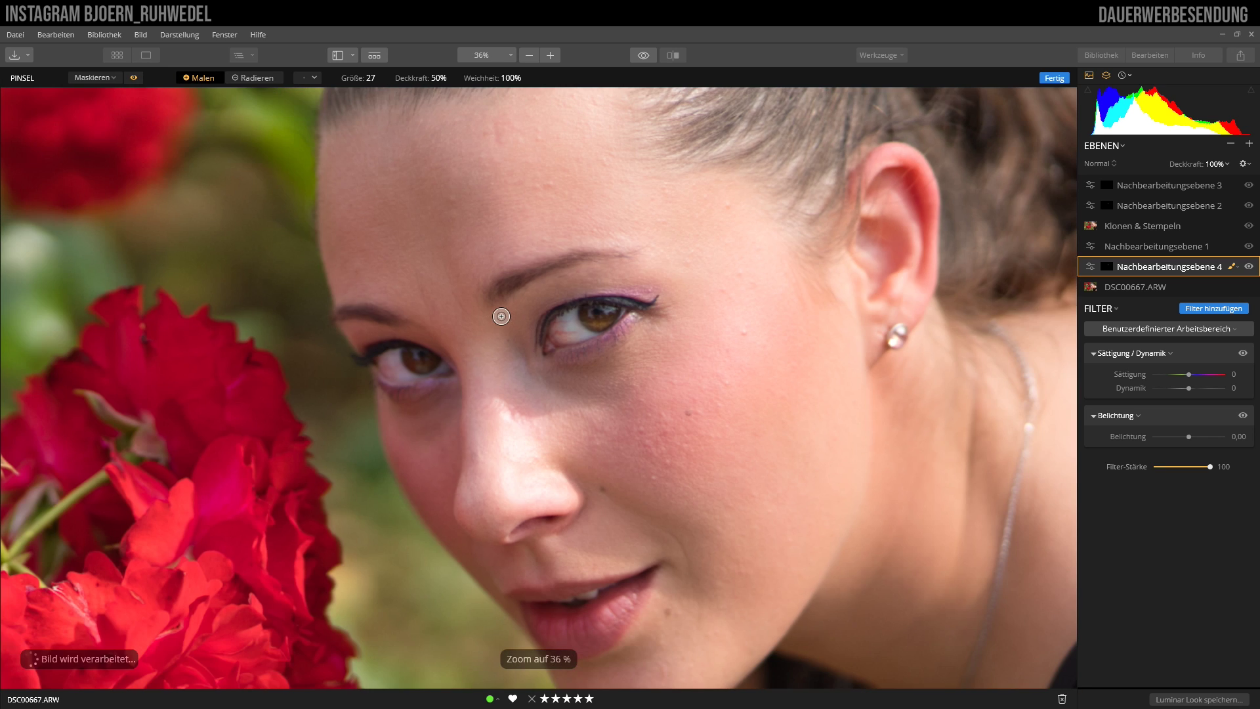
pyautogui.hotkey('ctrl', '-')
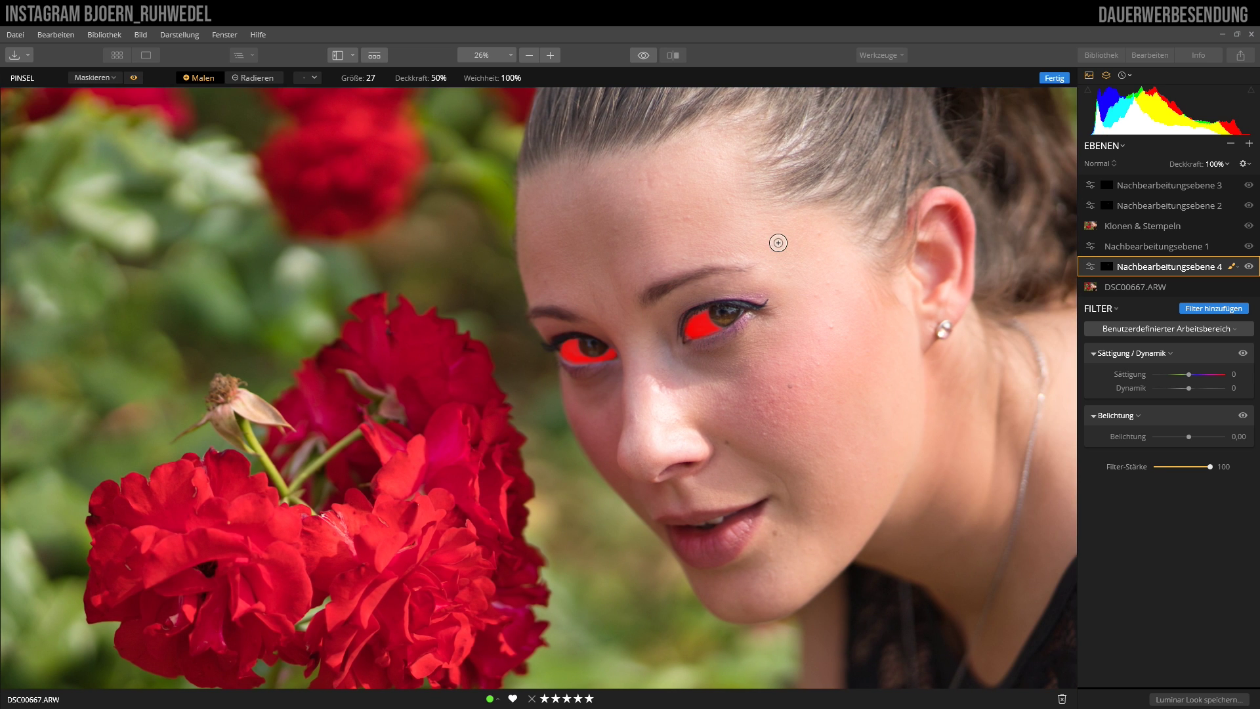
# Hide the mask overlay and set Sättigung to -56 and Belichtung to 1,84.
pyautogui.click(134, 77)
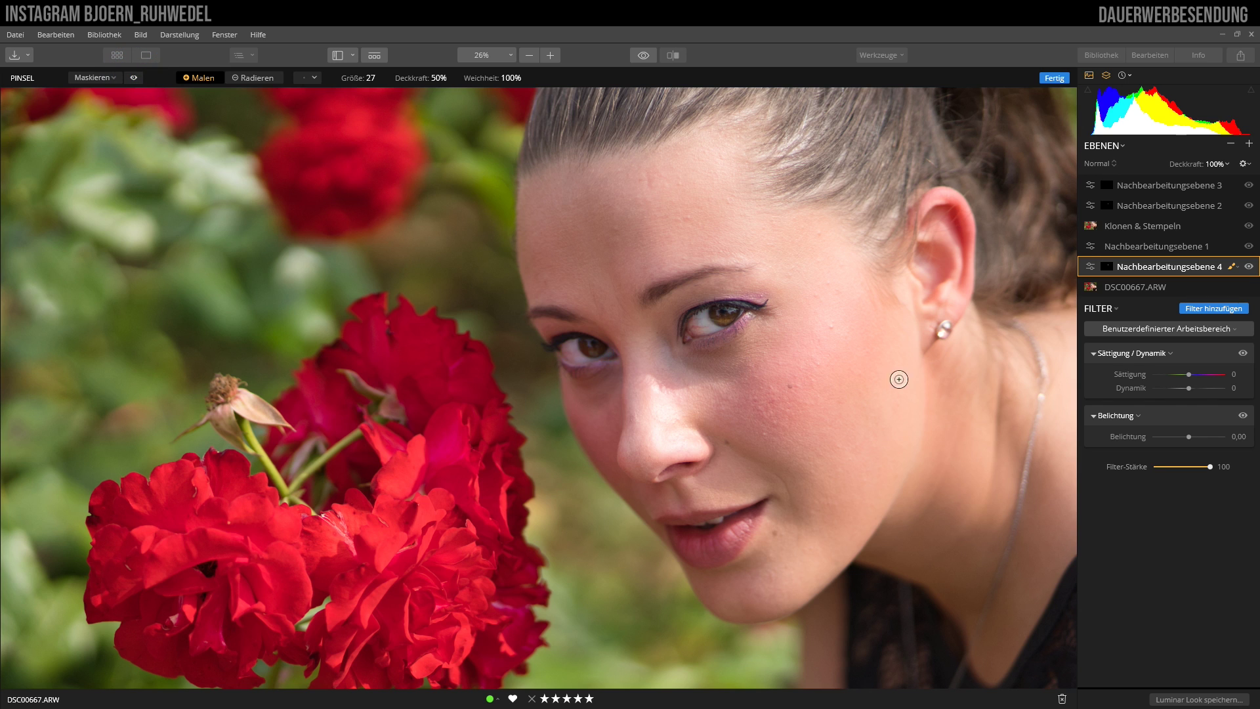
pyautogui.moveTo(1132, 353)
pyautogui.moveTo(1189, 373); pyautogui.dragTo(1176, 379)
pyautogui.moveTo(1188, 436)
pyautogui.moveTo(1188, 436); pyautogui.dragTo(1202, 438)
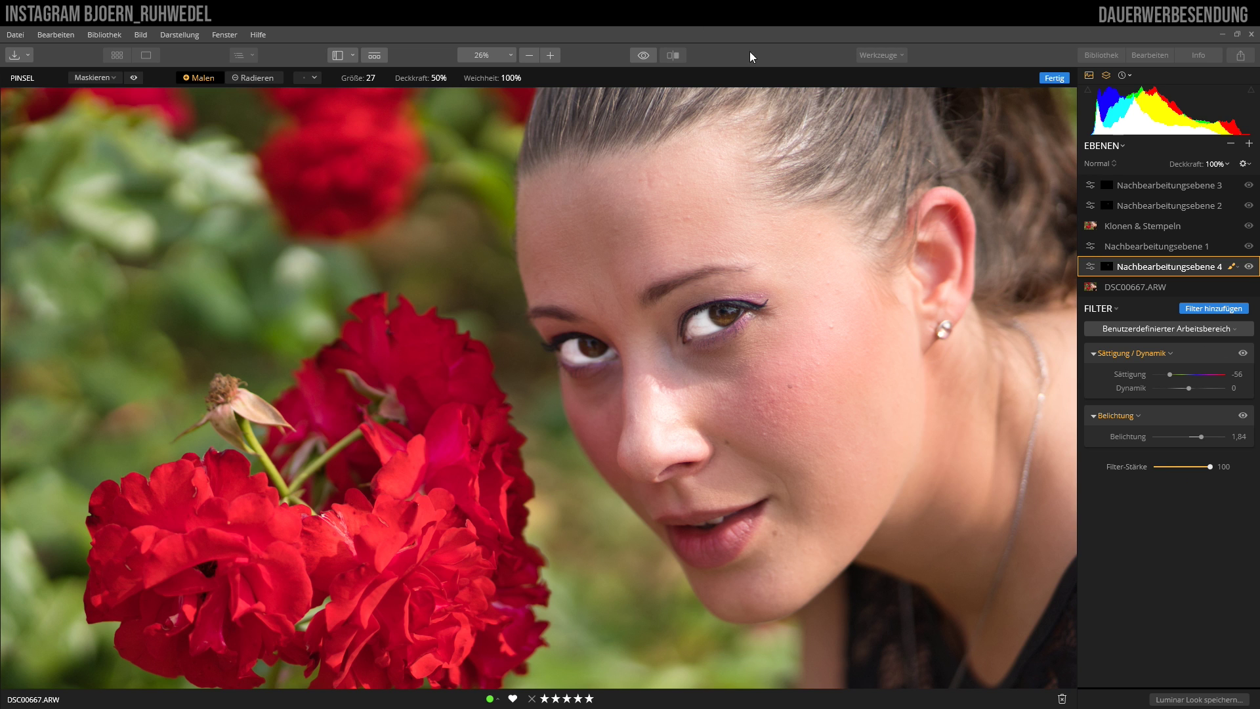
# Lower the eye-white layer's Belichtung to 0,29.
pyautogui.hotkey('ctrl', '-')
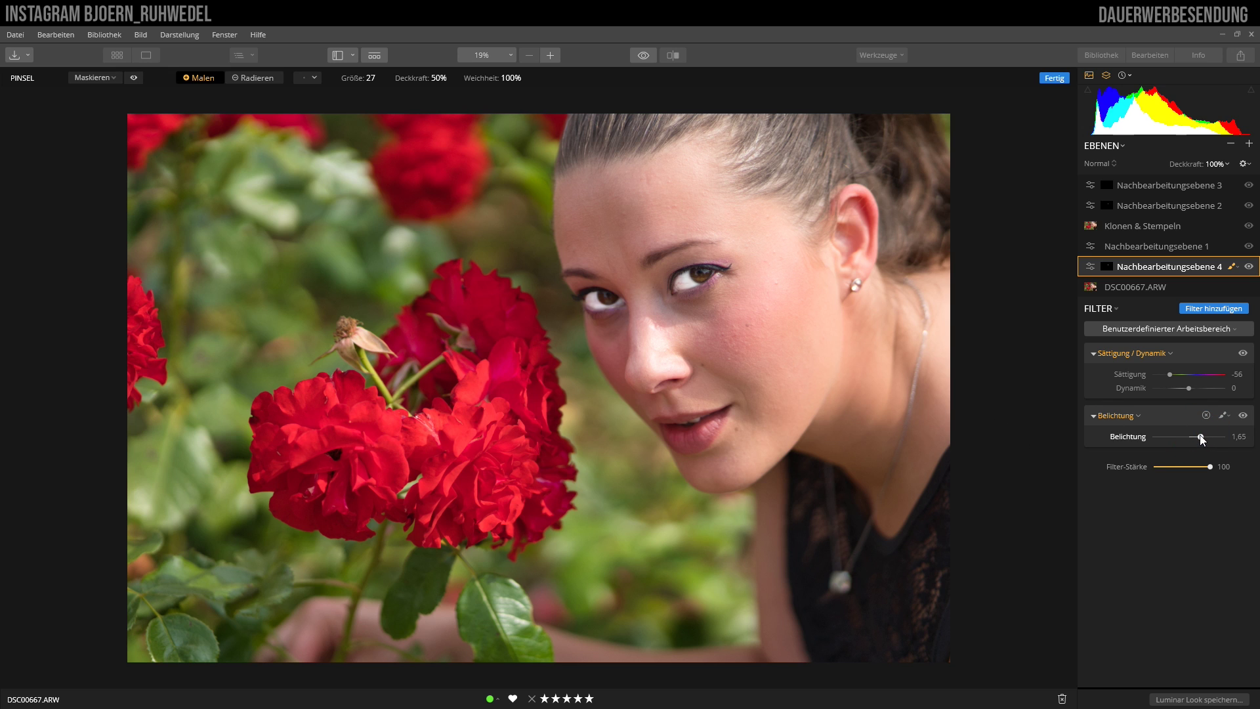
pyautogui.moveTo(1202, 437); pyautogui.dragTo(1192, 436)
pyautogui.moveTo(1191, 437); pyautogui.dragTo(1191, 438)
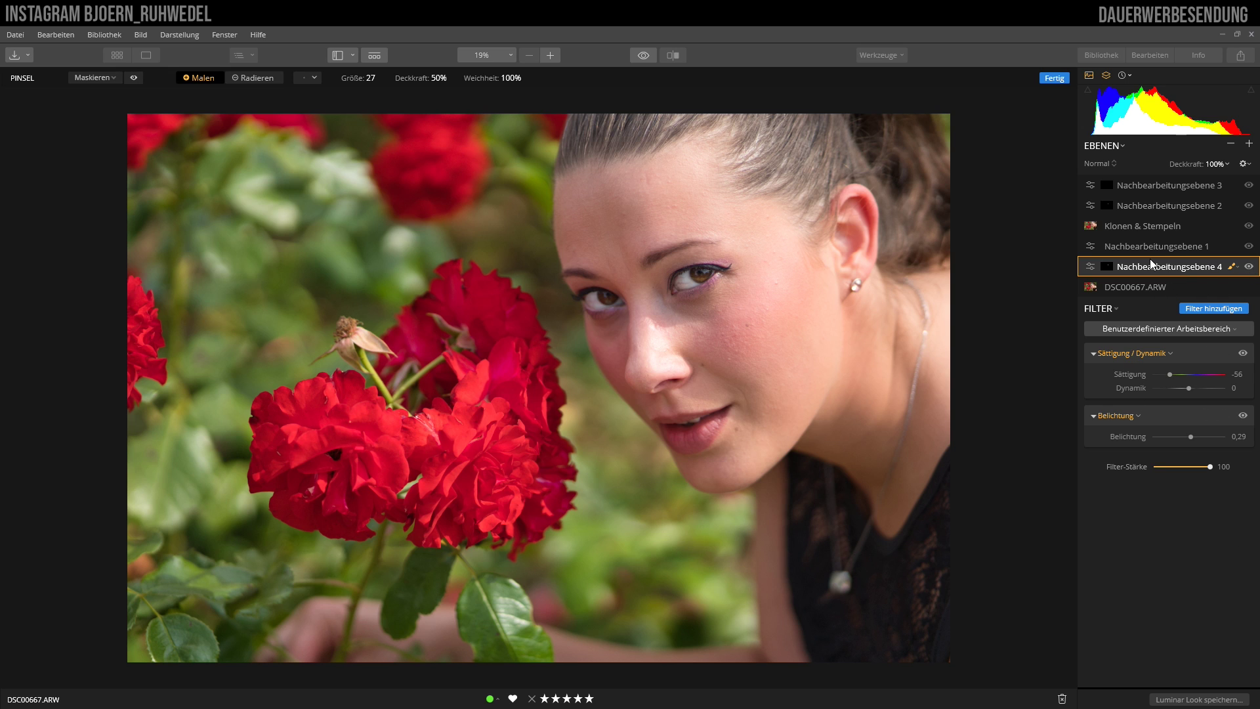
# Compare Nachbearbeitungsebene 4 hidden and shown, then finish masking with Fertig.
pyautogui.click(1249, 267)
pyautogui.click(1249, 267)
pyautogui.click(1055, 78)
# Open the blonde woman's portrait DSC00198.ARW from Favoriten for editing.
pyautogui.click(117, 55)
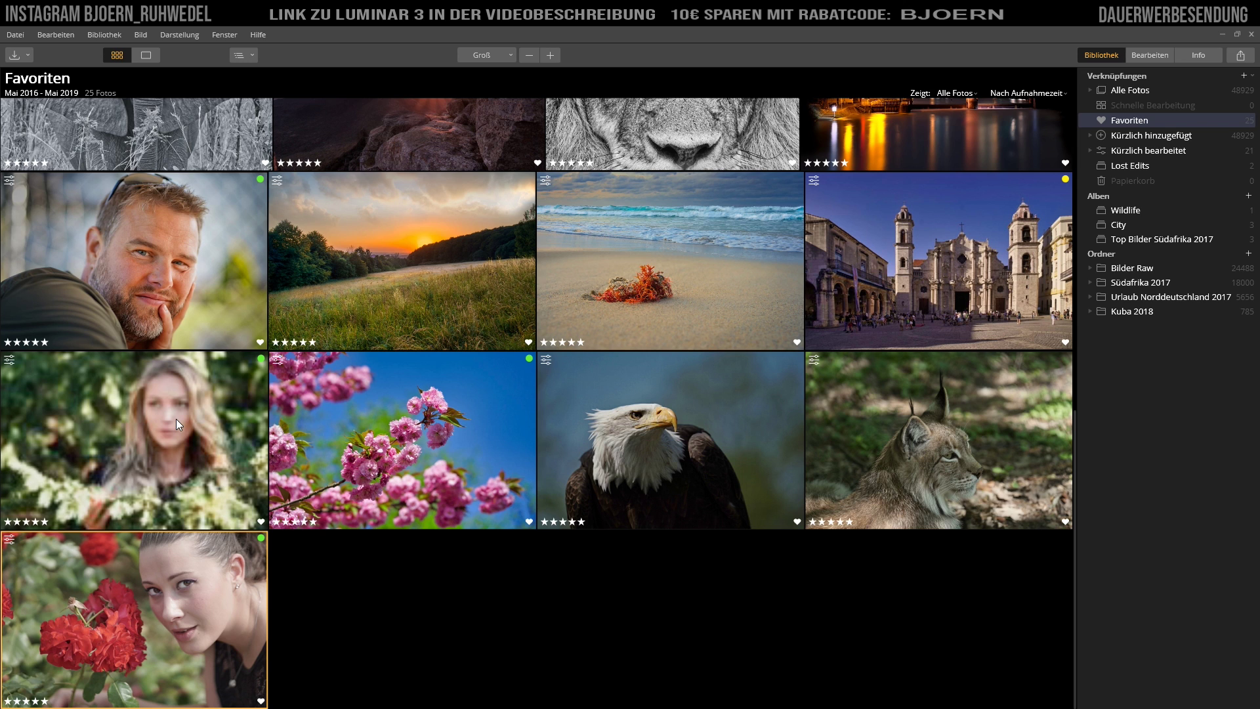
pyautogui.click(176, 419)
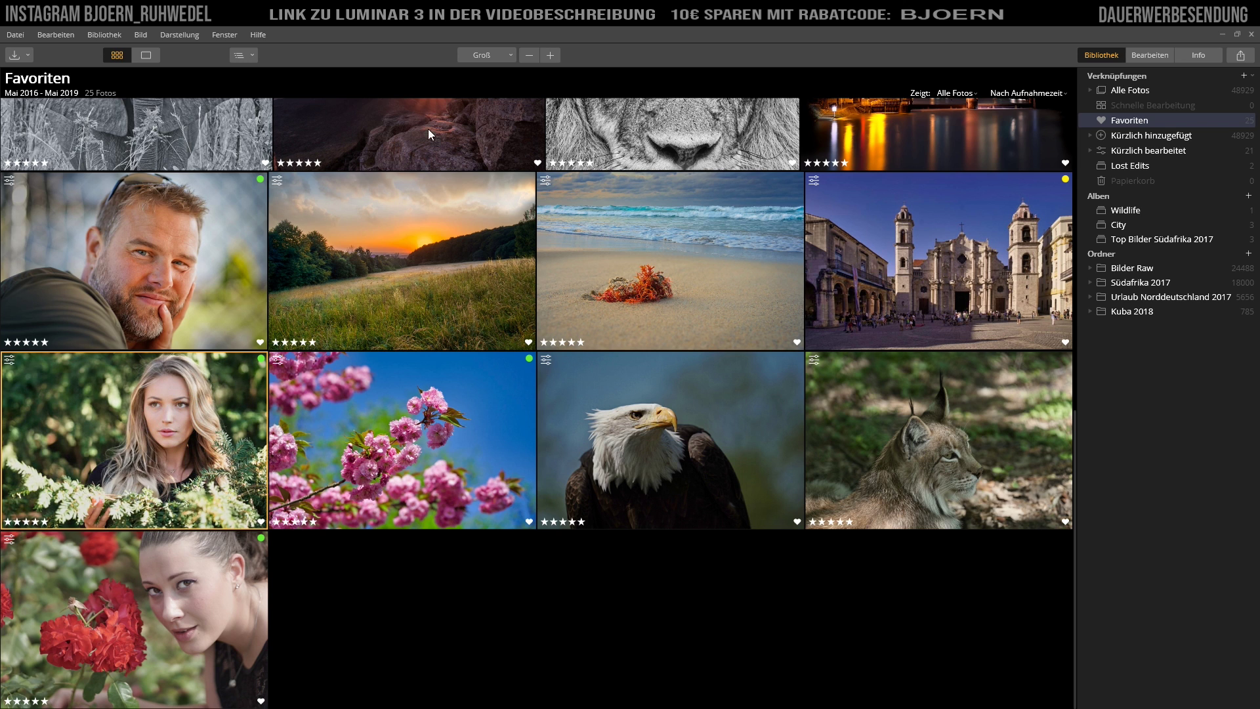
pyautogui.click(1148, 56)
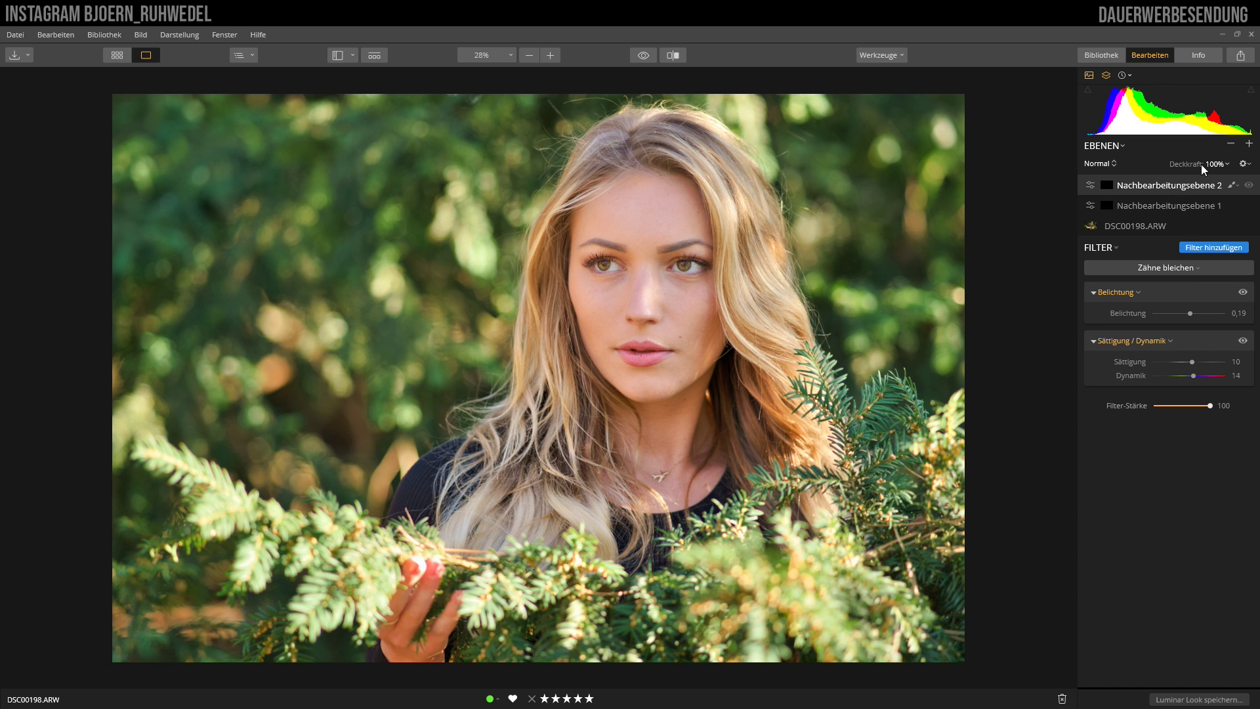
# Add Nachbearbeitungsebene 3 to DSC00198.ARW with Belichtung and Sättigung / Dynamik filters.
pyautogui.click(1250, 144)
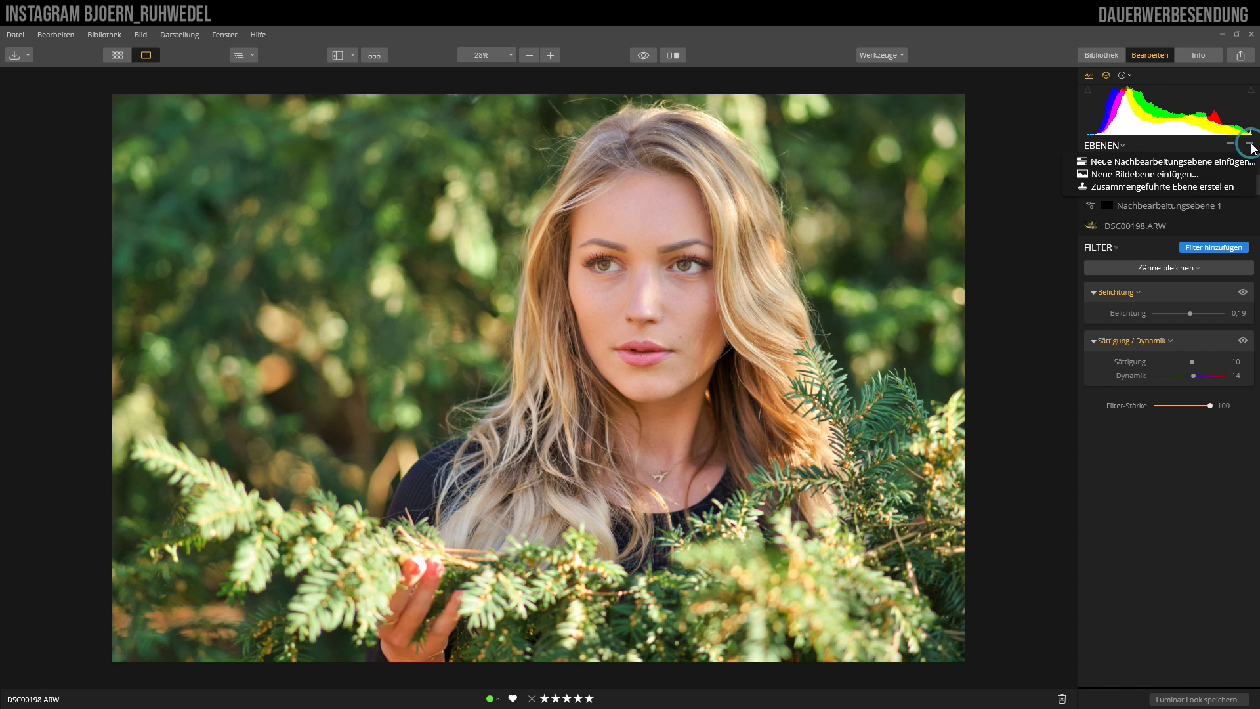
pyautogui.click(1189, 163)
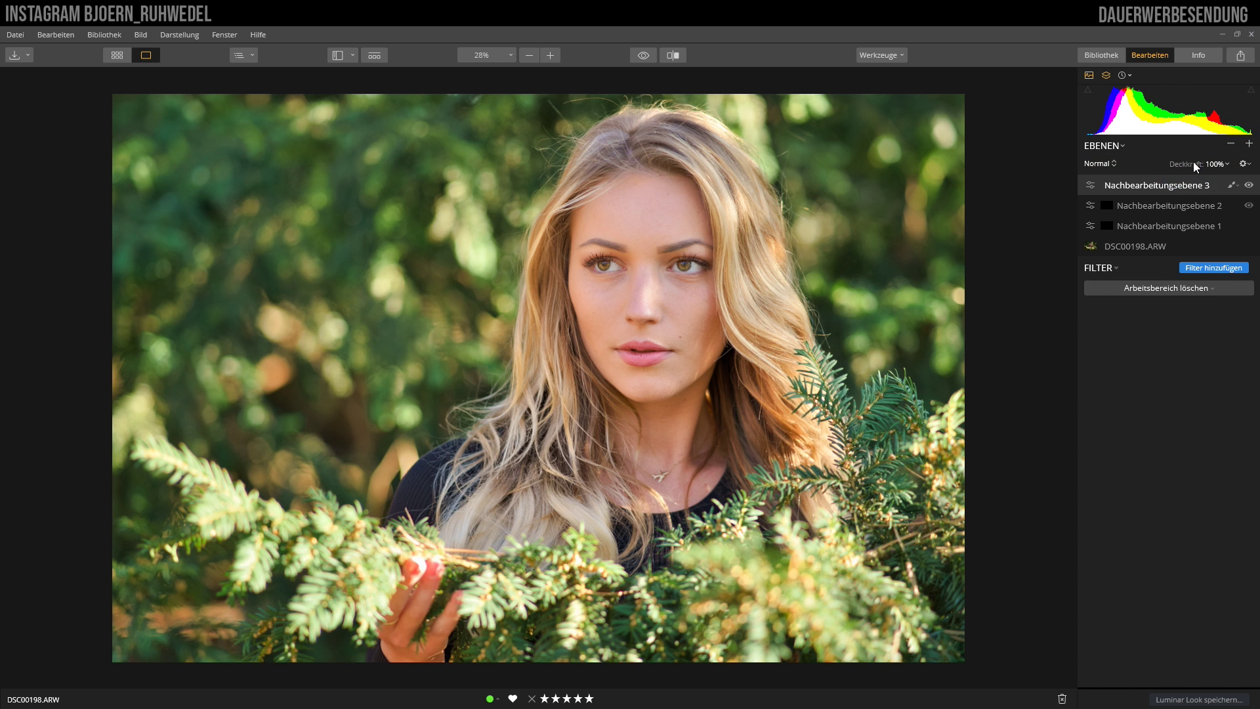
pyautogui.click(1217, 270)
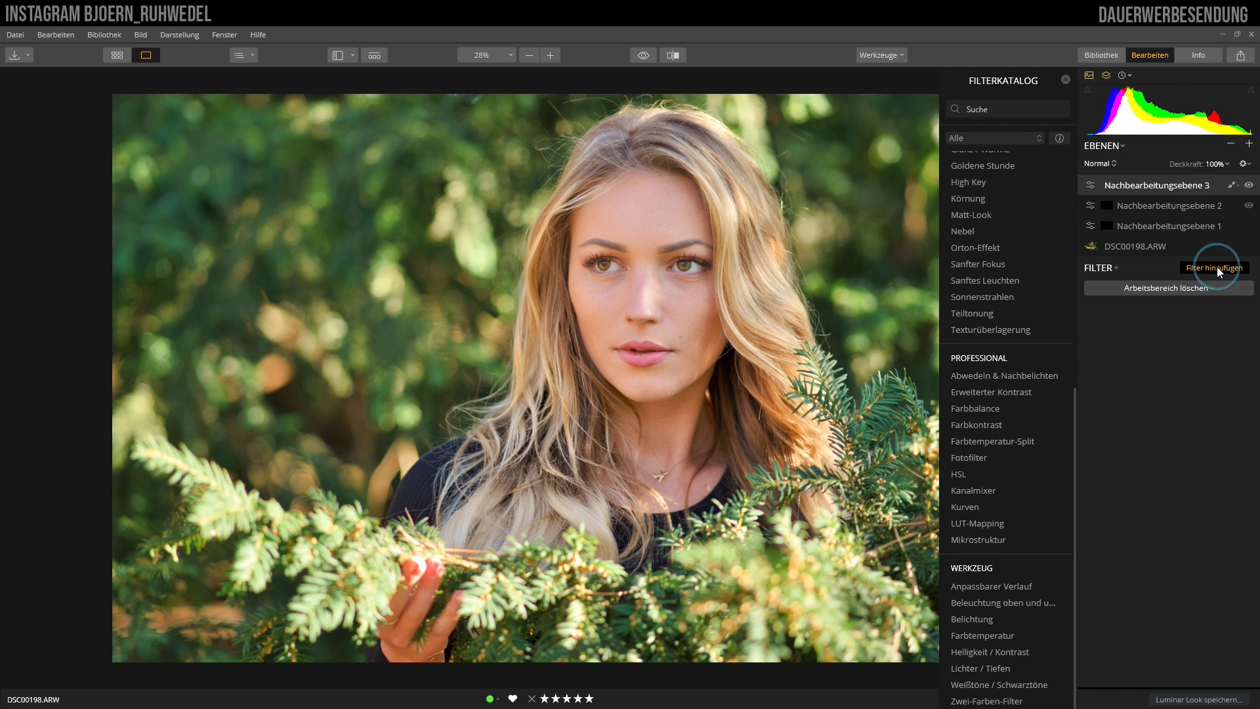
pyautogui.click(978, 618)
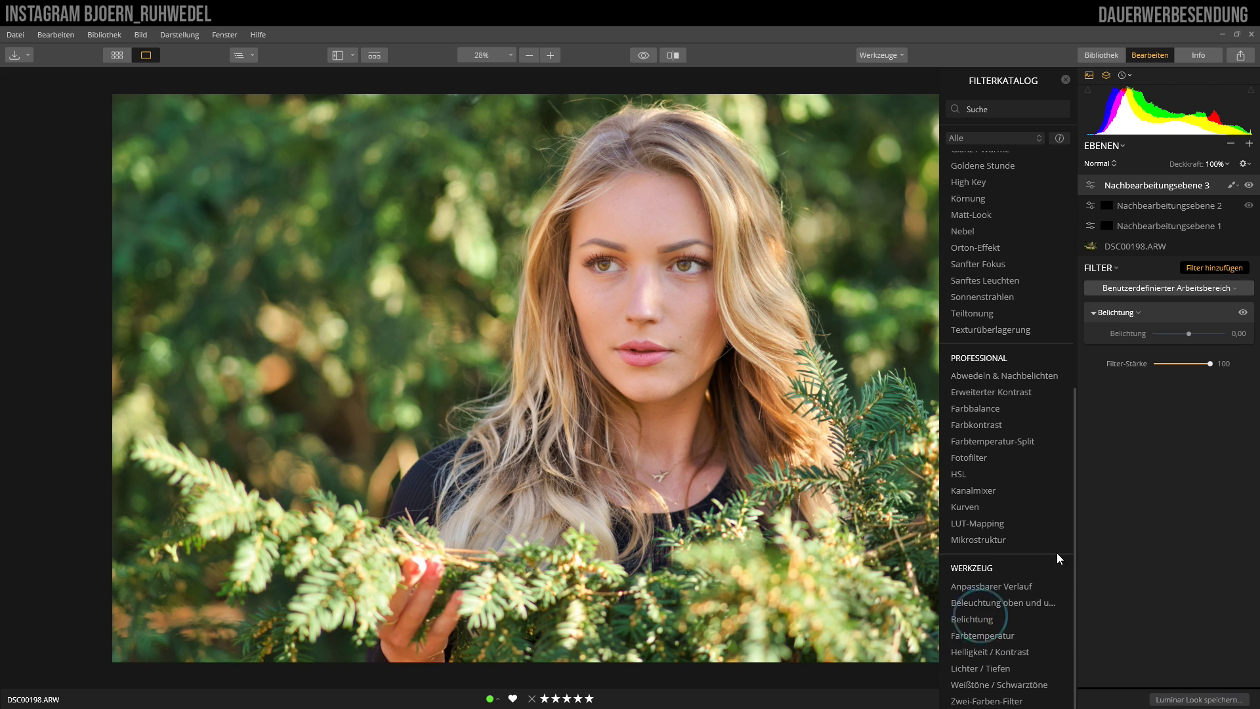
pyautogui.scroll(3, 1015, 295)
pyautogui.scroll(3, 1019, 303)
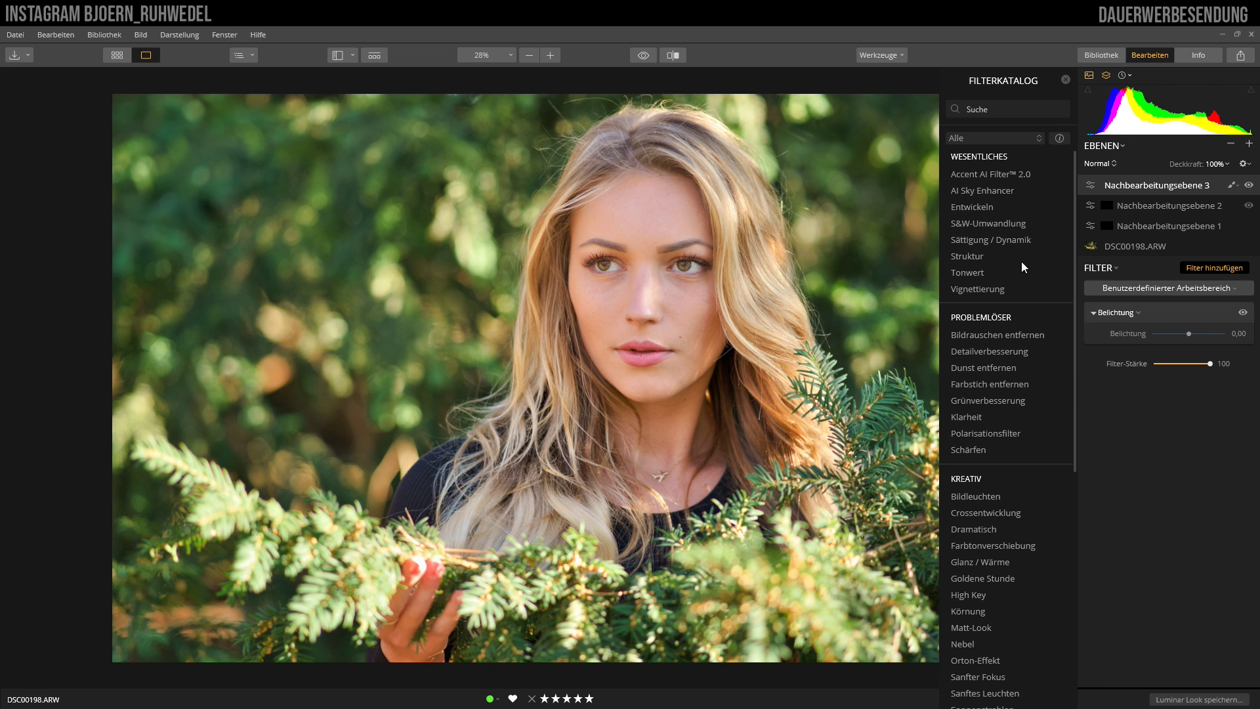
pyautogui.click(1026, 240)
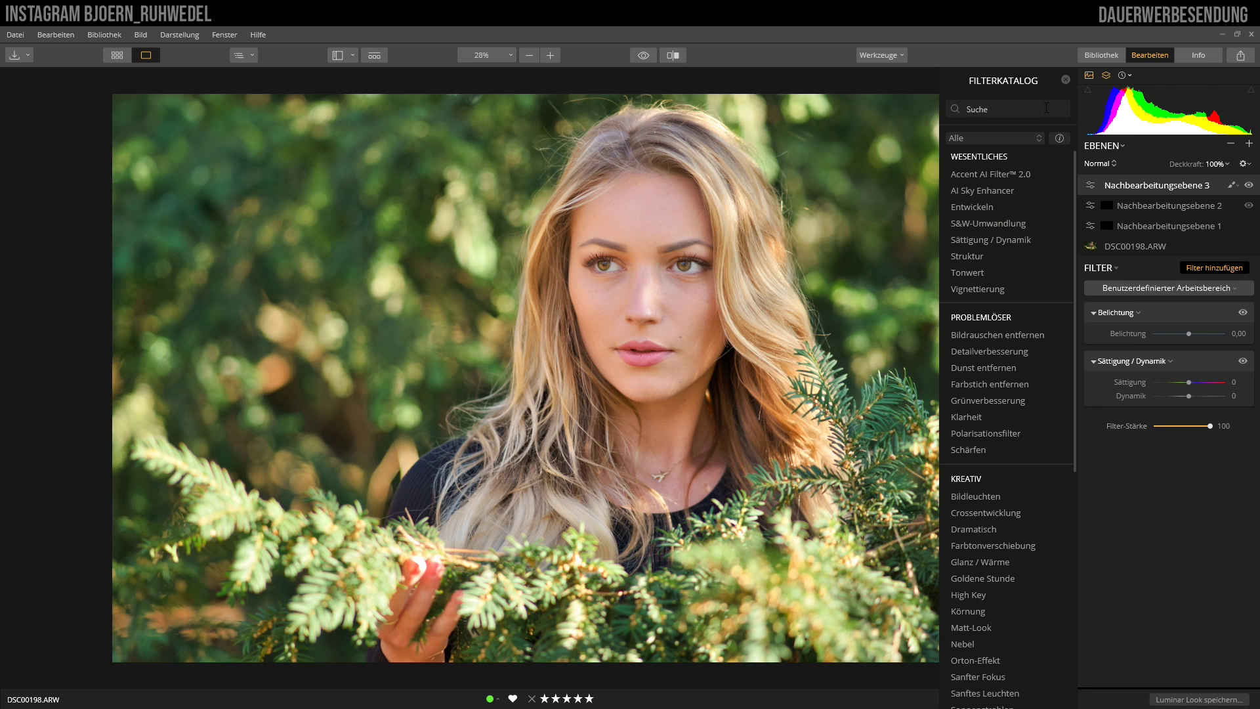
pyautogui.click(1066, 80)
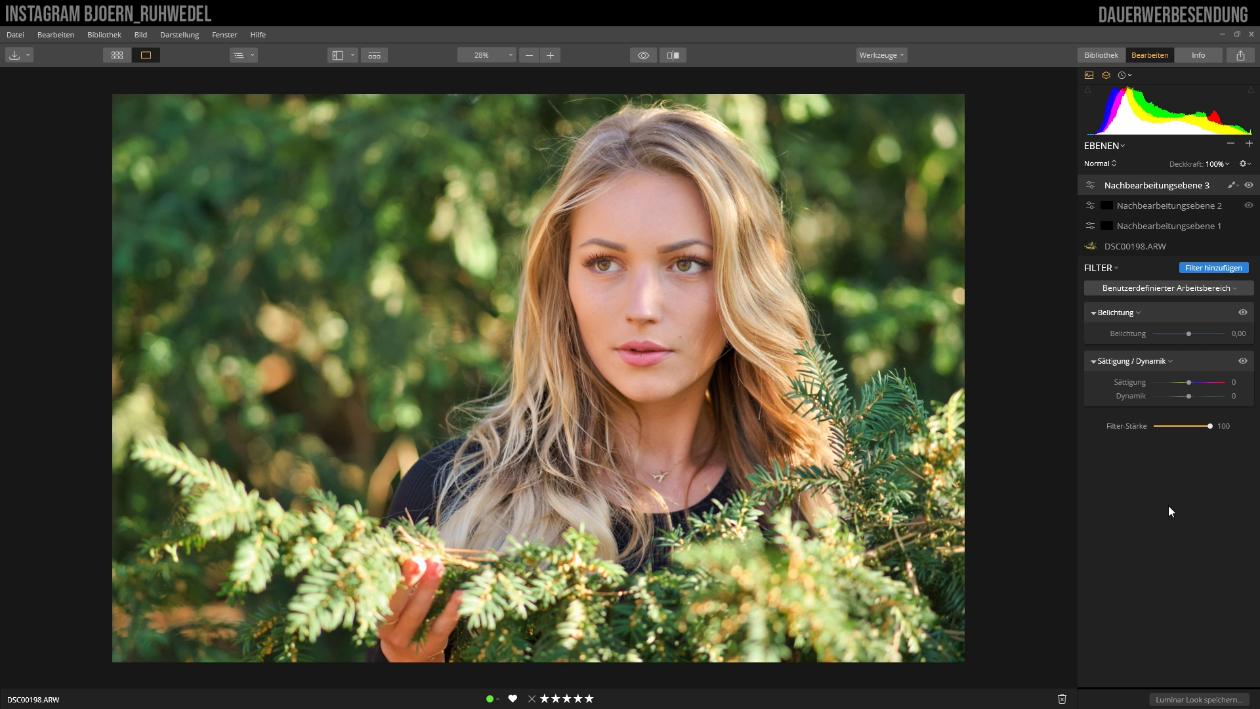
# Zoom to 163% and centre both of the woman's eyes in view.
pyautogui.click(679, 283)
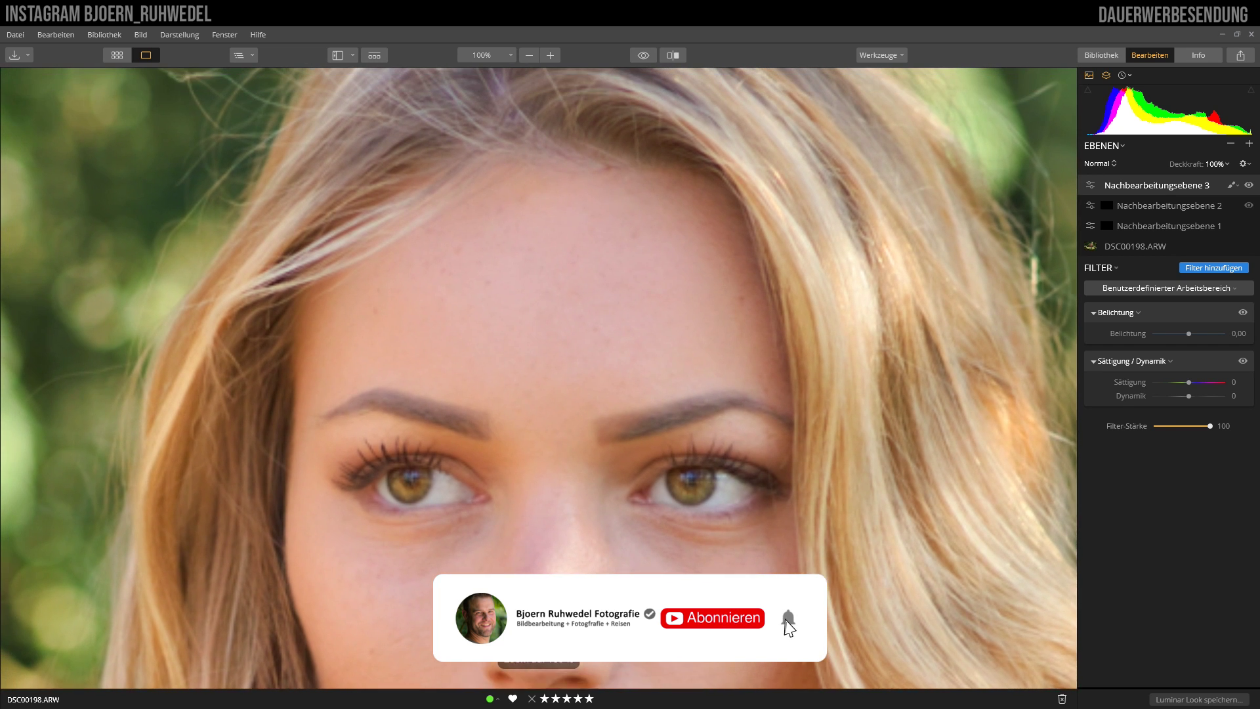
pyautogui.scroll(1, 675, 328)
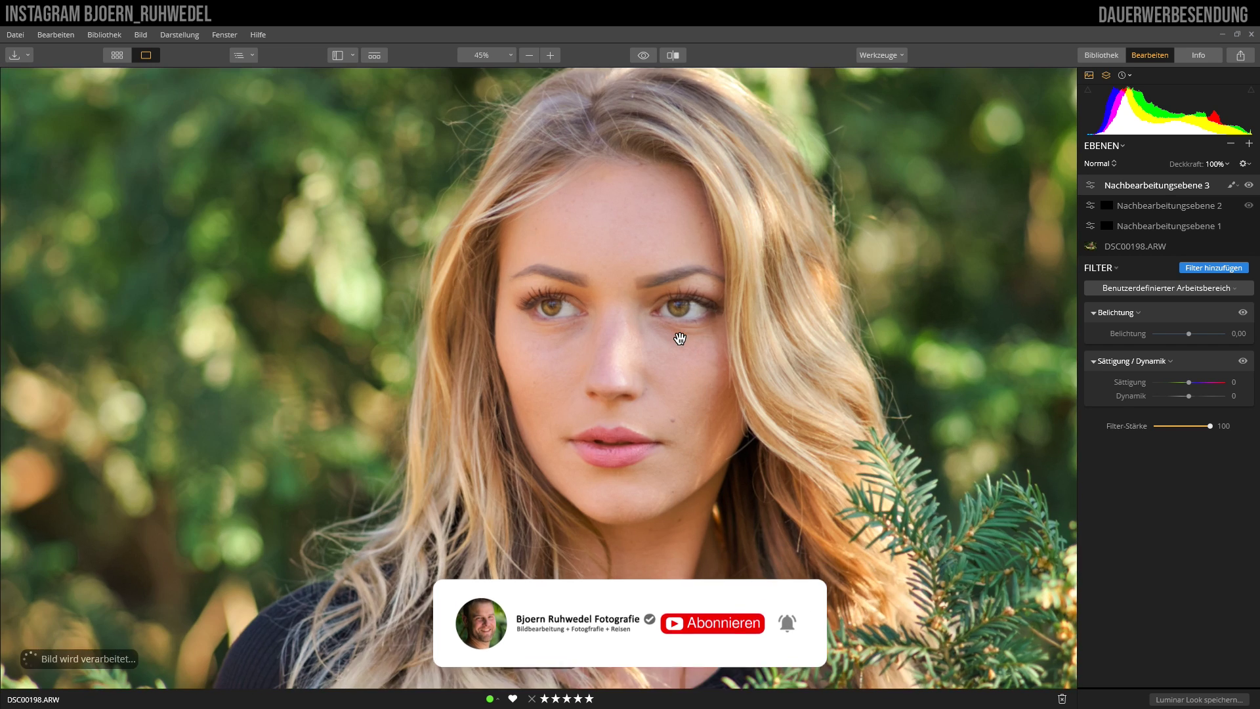
pyautogui.scroll(1, 678, 341)
pyautogui.scroll(1, 669, 352)
pyautogui.scroll(1, 668, 353)
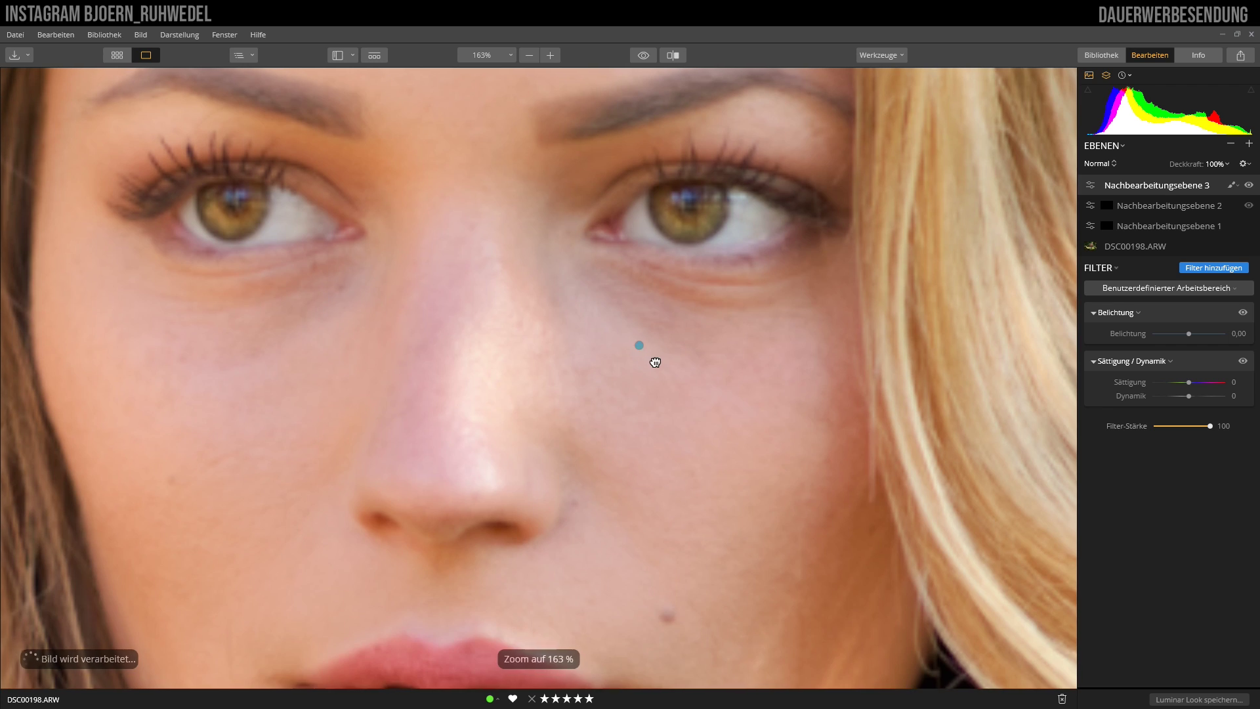
pyautogui.moveTo(652, 357); pyautogui.dragTo(780, 493)
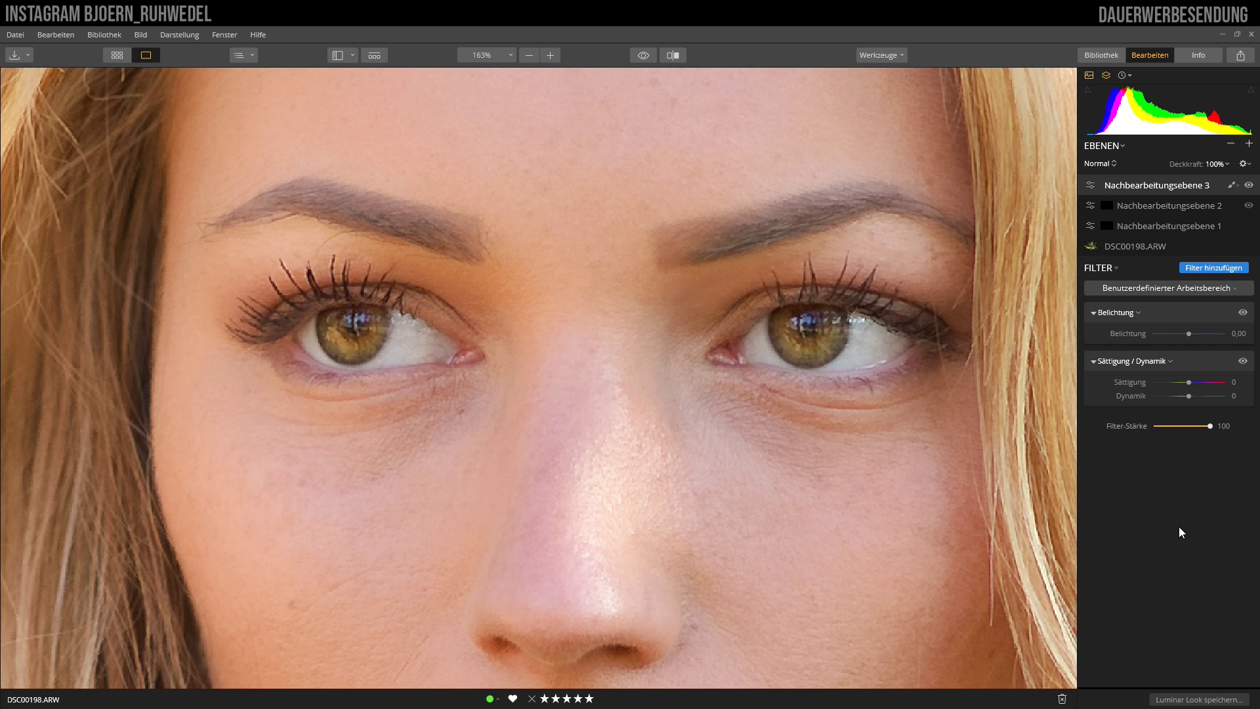
# Start a brush mask on the third adjustment layer and shrink the brush to 41.
pyautogui.click(1231, 186)
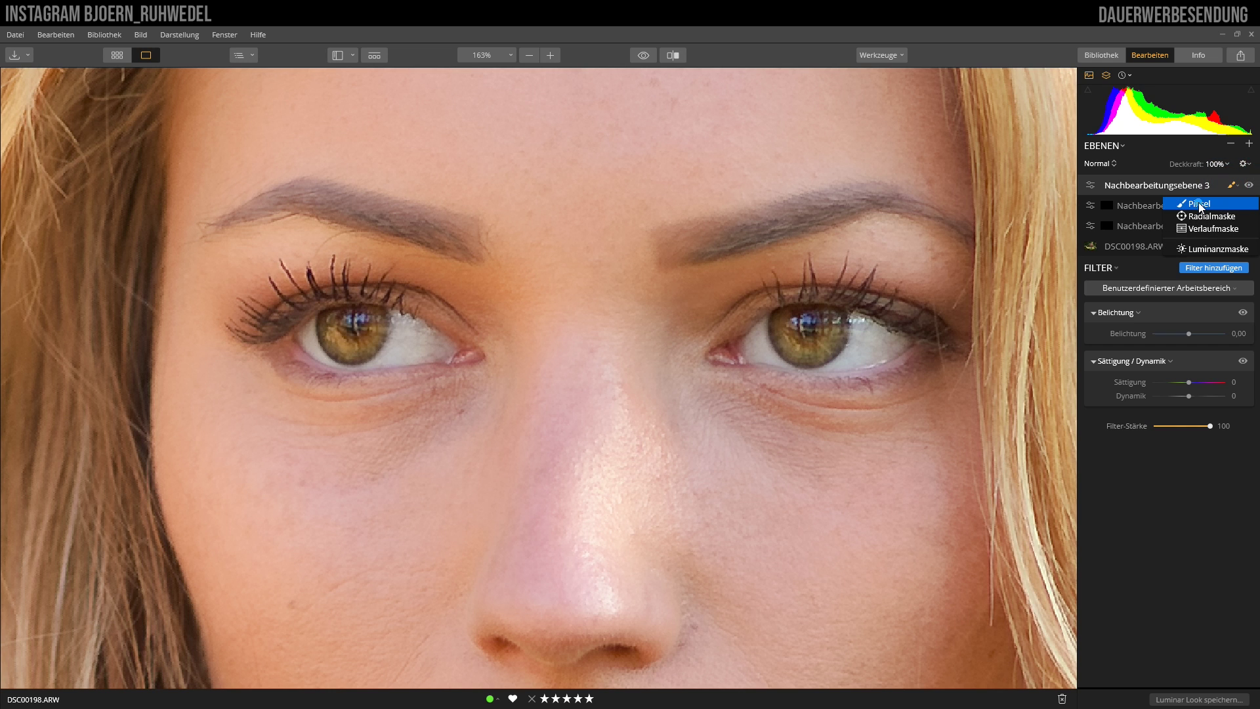
pyautogui.click(1200, 204)
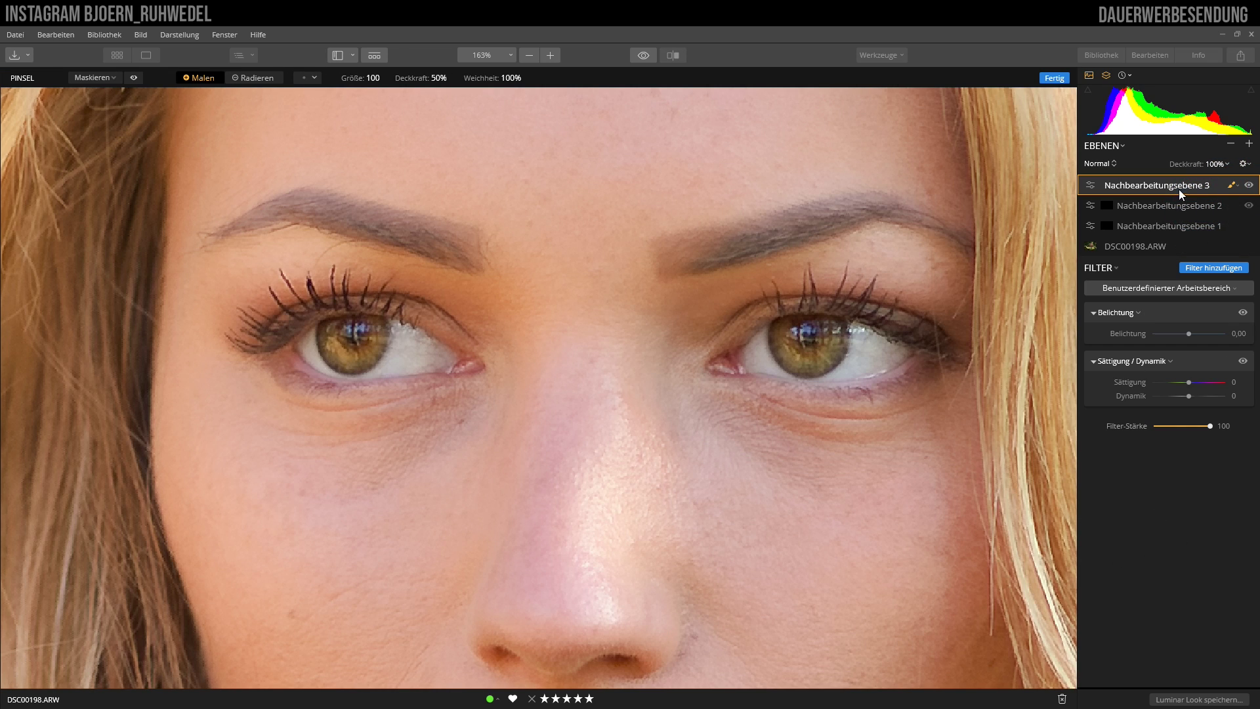
pyautogui.click(1234, 188)
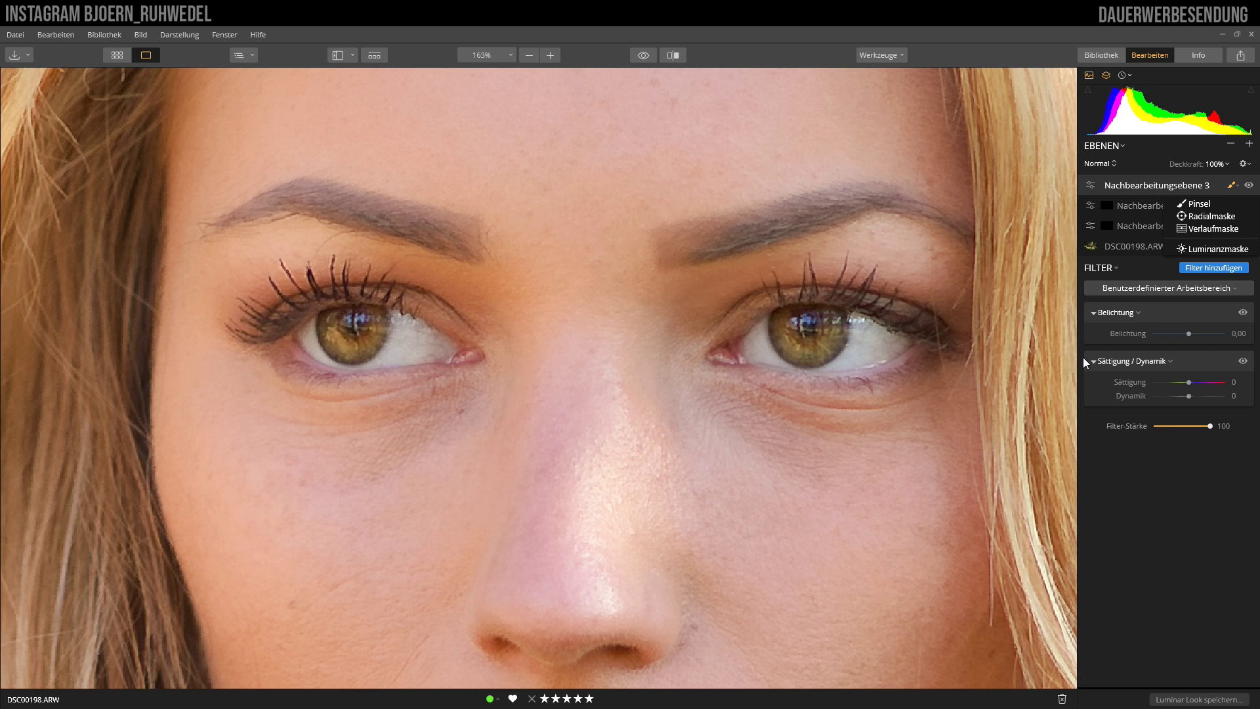
pyautogui.click(1198, 203)
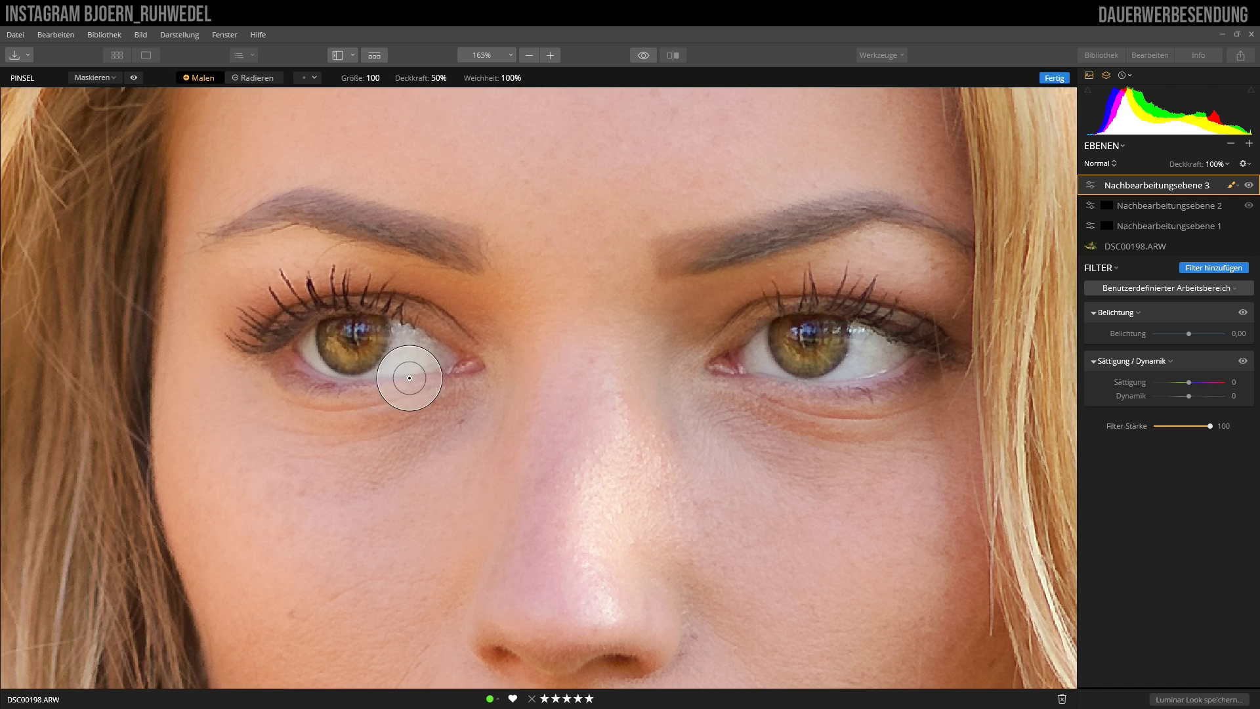
pyautogui.moveTo(371, 77)
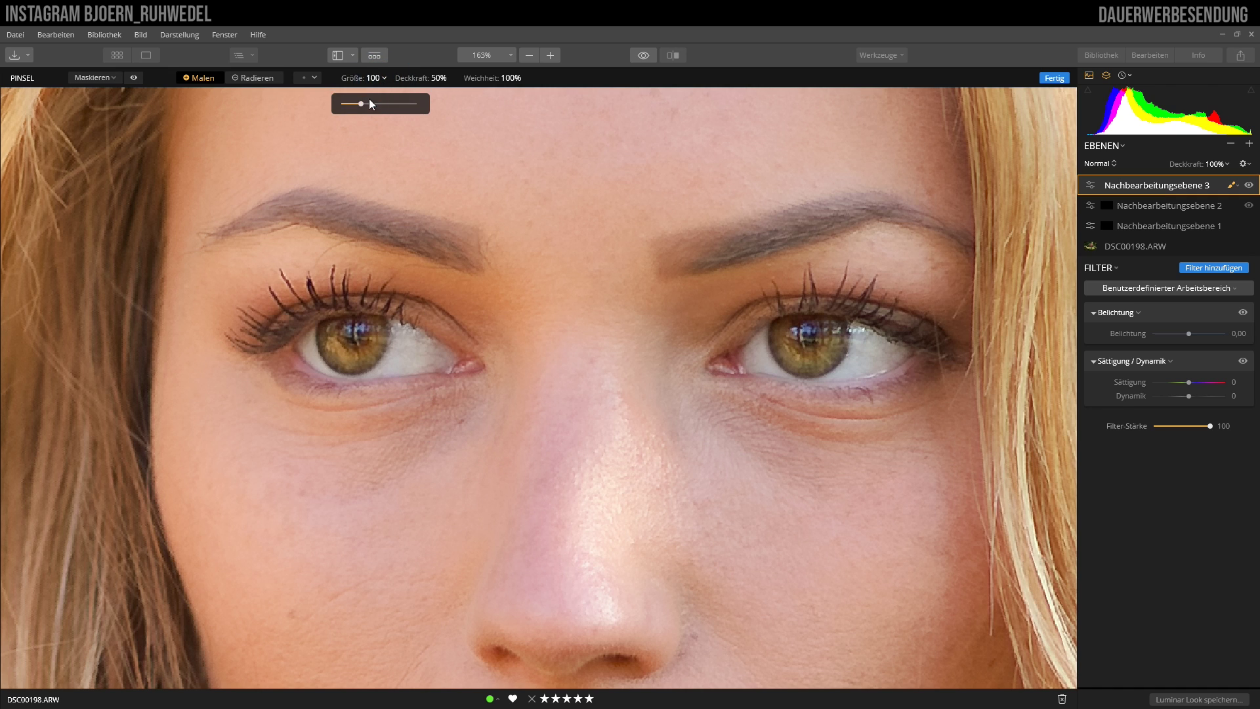
pyautogui.moveTo(361, 104); pyautogui.dragTo(349, 104)
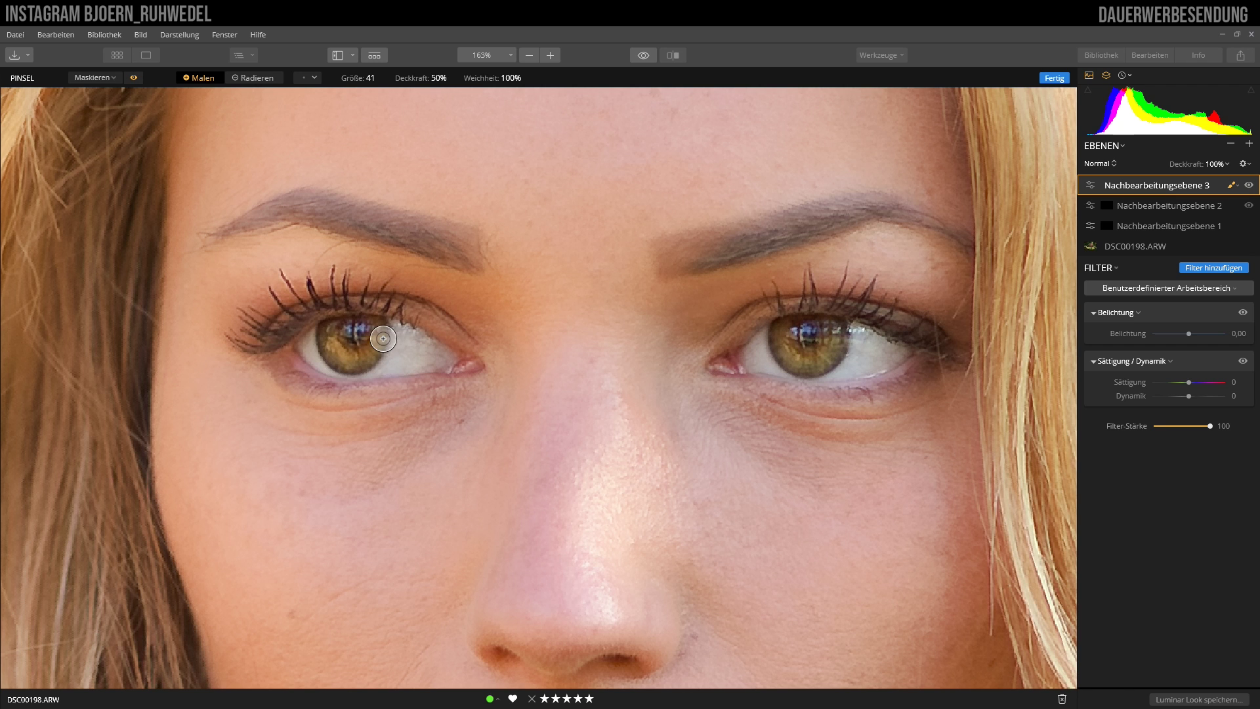
# Frame the eyes closer and paint the mask over the left iris.
pyautogui.scroll(2, 405, 339)
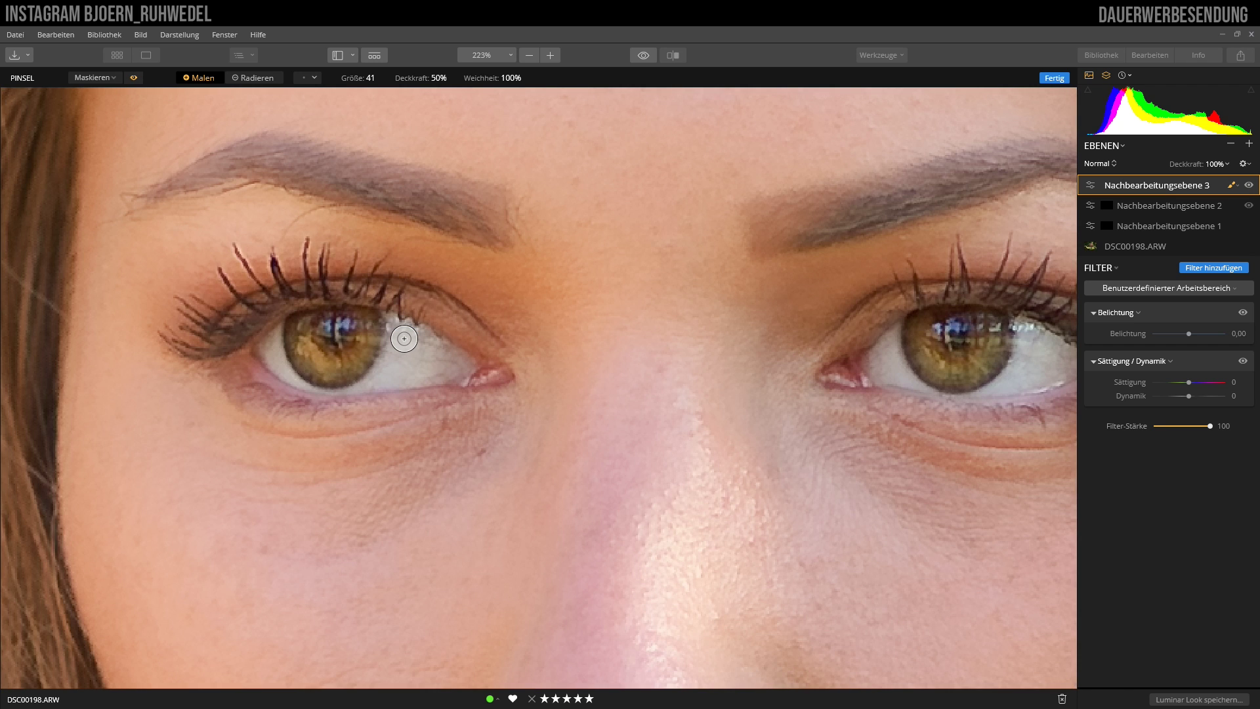
pyautogui.moveTo(702, 353)
pyautogui.mouseDown()
pyautogui.moveTo(638, 381)
pyautogui.moveTo(610, 410)
pyautogui.mouseUp()
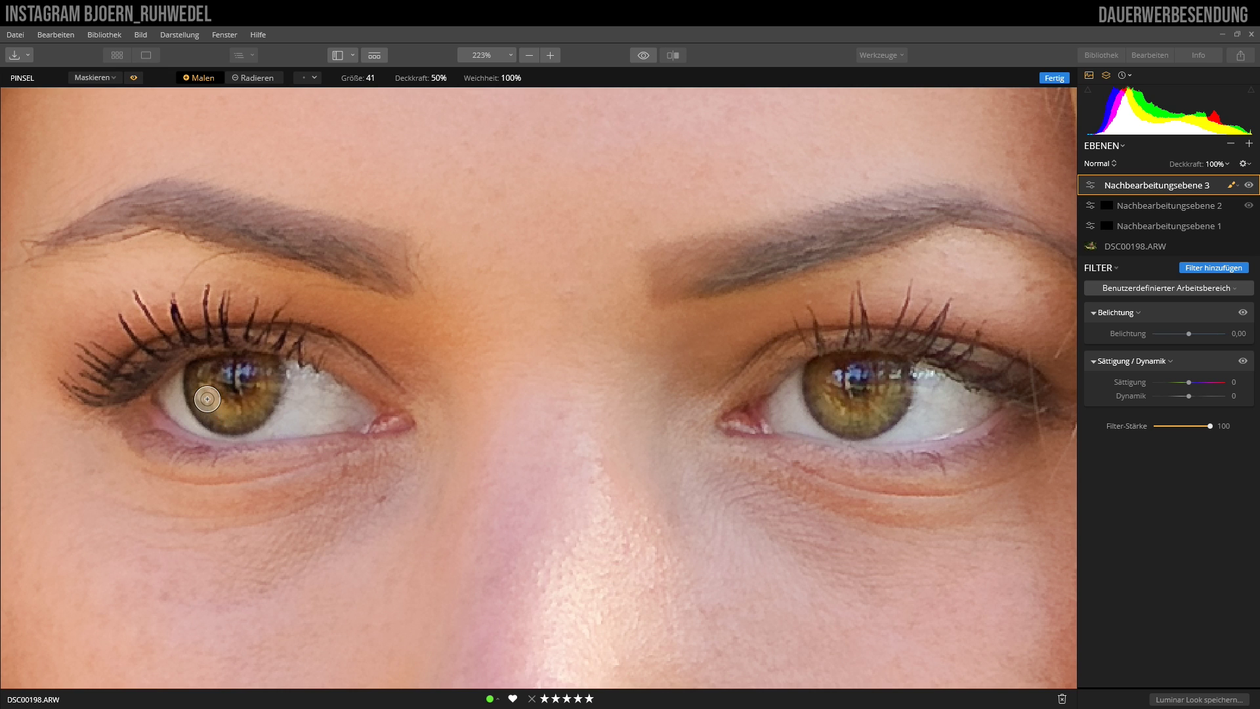
pyautogui.moveTo(207, 398)
pyautogui.mouseDown()
pyautogui.moveTo(245, 398)
pyautogui.moveTo(241, 383)
pyautogui.mouseUp()
pyautogui.moveTo(240, 383)
pyautogui.mouseDown()
pyautogui.moveTo(211, 372)
pyautogui.moveTo(253, 400)
pyautogui.moveTo(266, 381)
pyautogui.moveTo(256, 361)
pyautogui.moveTo(265, 388)
pyautogui.moveTo(247, 416)
pyautogui.moveTo(197, 407)
pyautogui.moveTo(197, 371)
pyautogui.moveTo(227, 424)
pyautogui.moveTo(275, 368)
pyautogui.mouseUp()
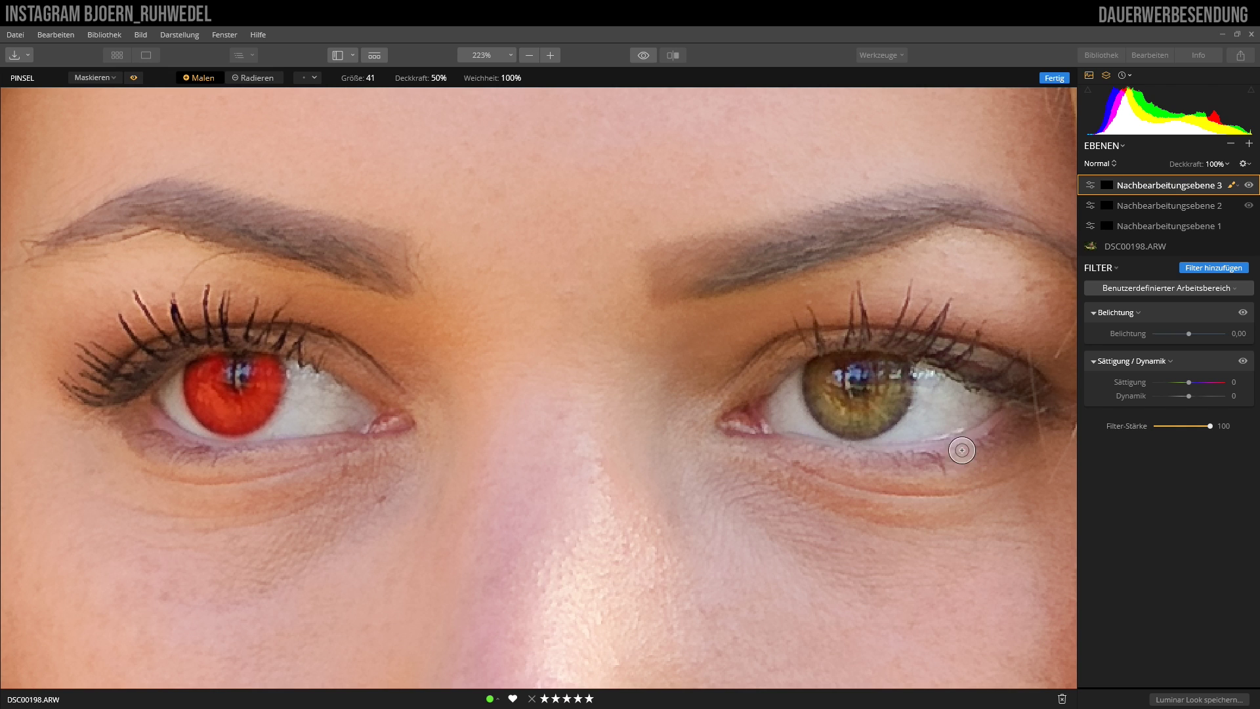
# Paint the right iris into the mask, shrinking and enlarging the brush for edges.
pyautogui.moveTo(828, 348)
pyautogui.mouseDown()
pyautogui.moveTo(819, 380)
pyautogui.moveTo(840, 424)
pyautogui.moveTo(876, 419)
pyautogui.moveTo(897, 398)
pyautogui.moveTo(880, 361)
pyautogui.moveTo(857, 410)
pyautogui.moveTo(839, 363)
pyautogui.mouseUp()
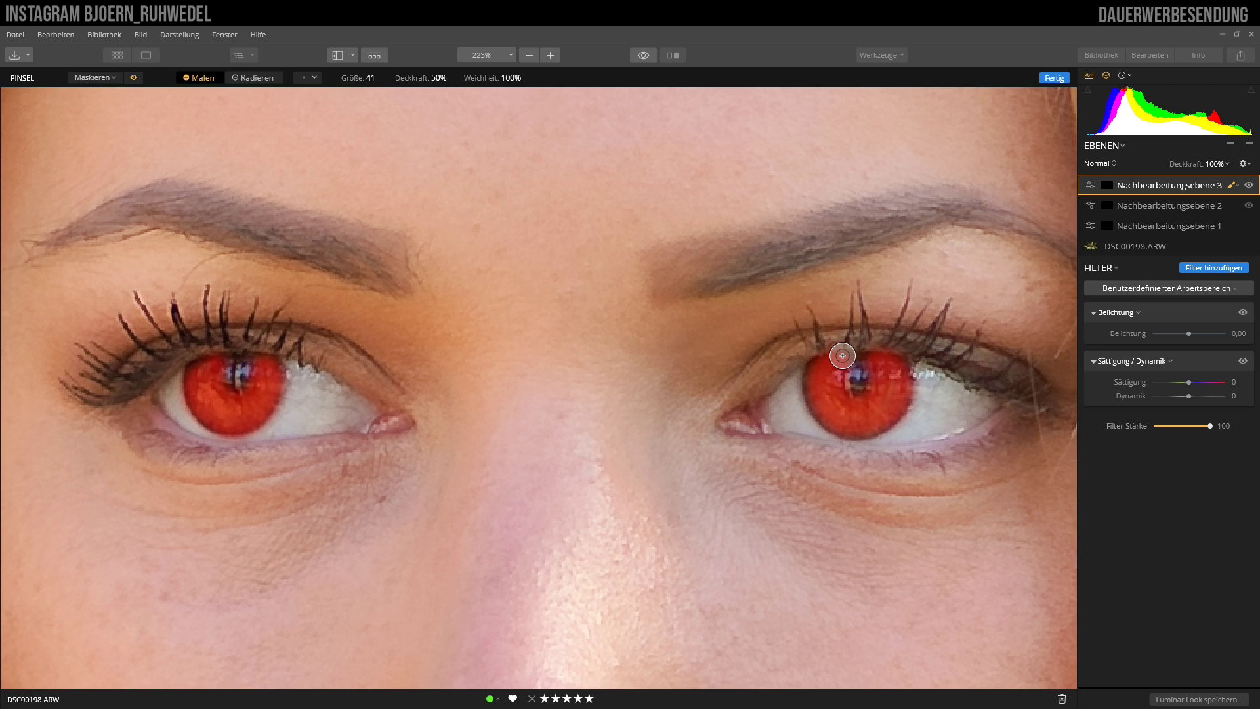
pyautogui.press('[')
pyautogui.press('[')
pyautogui.press('[')
pyautogui.moveTo(847, 359); pyautogui.dragTo(872, 361)
pyautogui.press(']')
pyautogui.press(']')
pyautogui.press(']')
pyautogui.moveTo(884, 407)
pyautogui.mouseDown()
pyautogui.moveTo(829, 365)
pyautogui.moveTo(887, 406)
pyautogui.moveTo(831, 377)
pyautogui.mouseUp()
# Touch up the left iris mask, then erase spill along both upper lash lines with Radieren.
pyautogui.moveTo(211, 363)
pyautogui.mouseDown()
pyautogui.moveTo(203, 368)
pyautogui.moveTo(235, 415)
pyautogui.mouseUp()
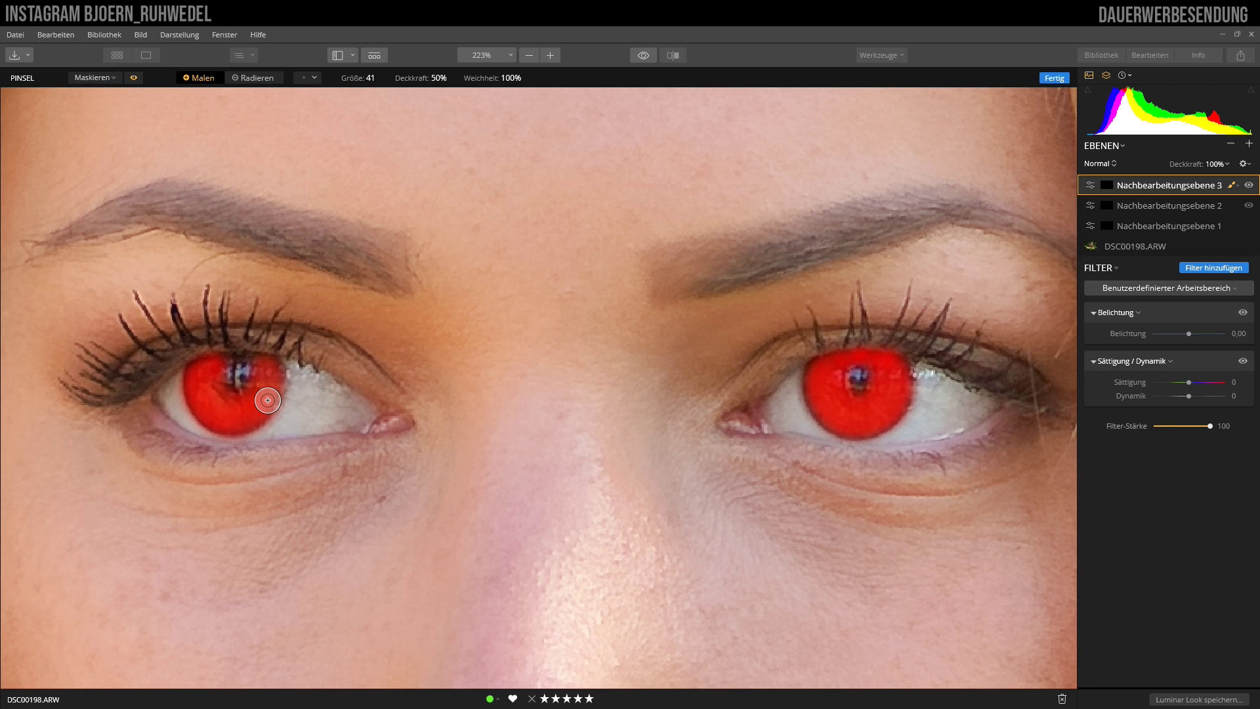
pyautogui.moveTo(235, 414)
pyautogui.mouseDown()
pyautogui.moveTo(270, 365)
pyautogui.moveTo(212, 363)
pyautogui.moveTo(205, 393)
pyautogui.moveTo(250, 394)
pyautogui.moveTo(205, 419)
pyautogui.mouseUp()
pyautogui.click(257, 79)
pyautogui.moveTo(212, 335)
pyautogui.mouseDown()
pyautogui.moveTo(189, 342)
pyautogui.moveTo(230, 343)
pyautogui.moveTo(175, 343)
pyautogui.moveTo(262, 338)
pyautogui.moveTo(278, 351)
pyautogui.moveTo(177, 317)
pyautogui.moveTo(222, 342)
pyautogui.moveTo(179, 357)
pyautogui.mouseUp()
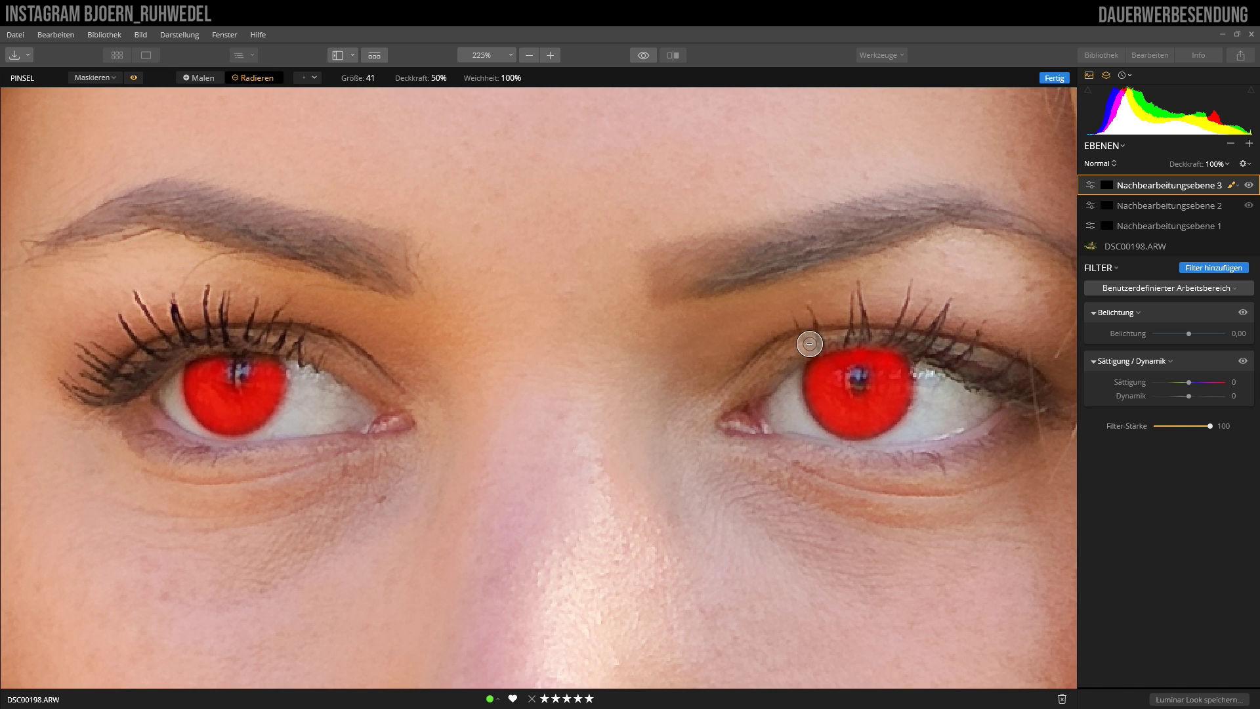
pyautogui.moveTo(797, 338)
pyautogui.mouseDown()
pyautogui.moveTo(839, 338)
pyautogui.moveTo(811, 342)
pyautogui.moveTo(825, 348)
pyautogui.moveTo(872, 337)
pyautogui.moveTo(914, 358)
pyautogui.moveTo(790, 344)
pyautogui.moveTo(734, 377)
pyautogui.moveTo(746, 346)
pyautogui.mouseUp()
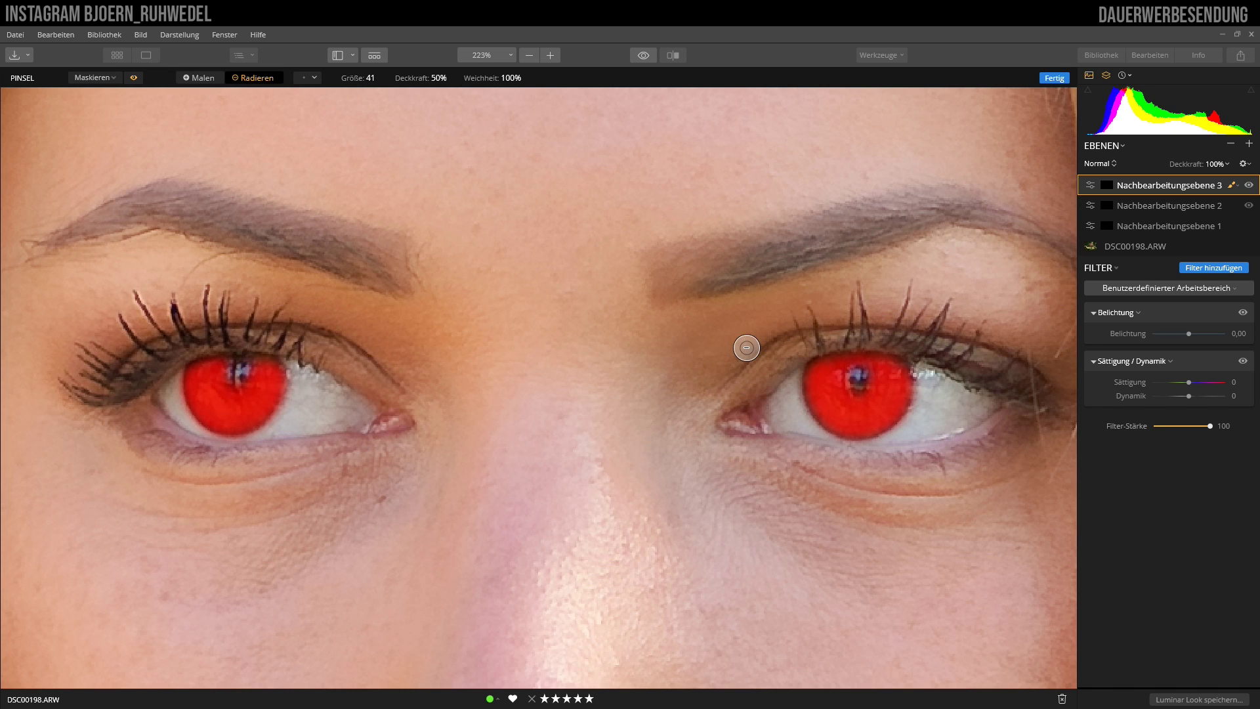
# Hide the mask overlay and raise the iris layer's Belichtung to 0,97.
pyautogui.click(135, 78)
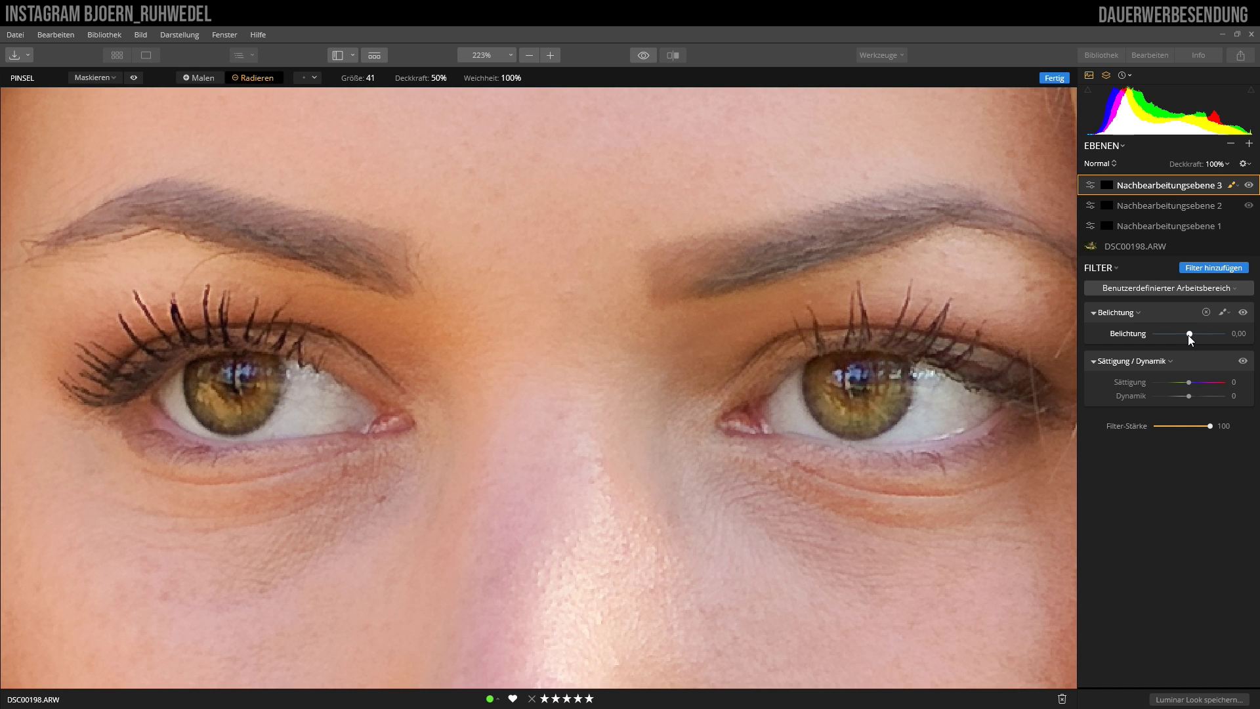
pyautogui.moveTo(1189, 334); pyautogui.dragTo(1191, 334)
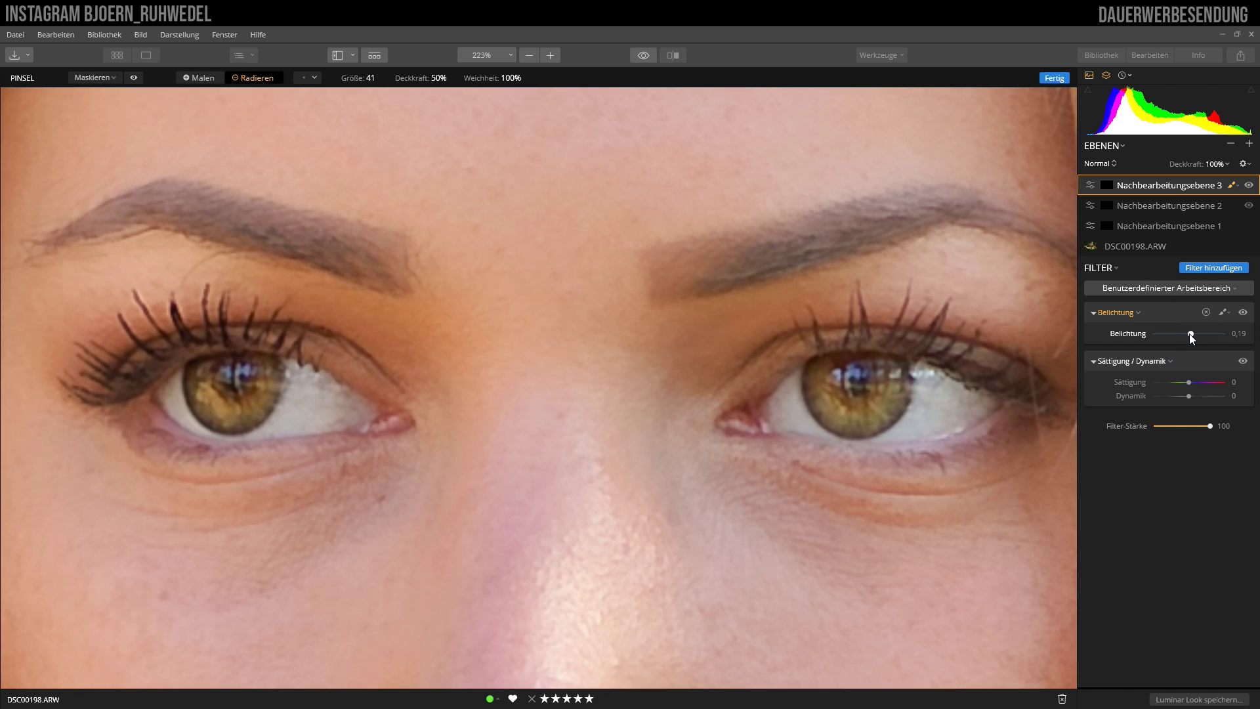
pyautogui.moveTo(1192, 334); pyautogui.dragTo(1196, 334)
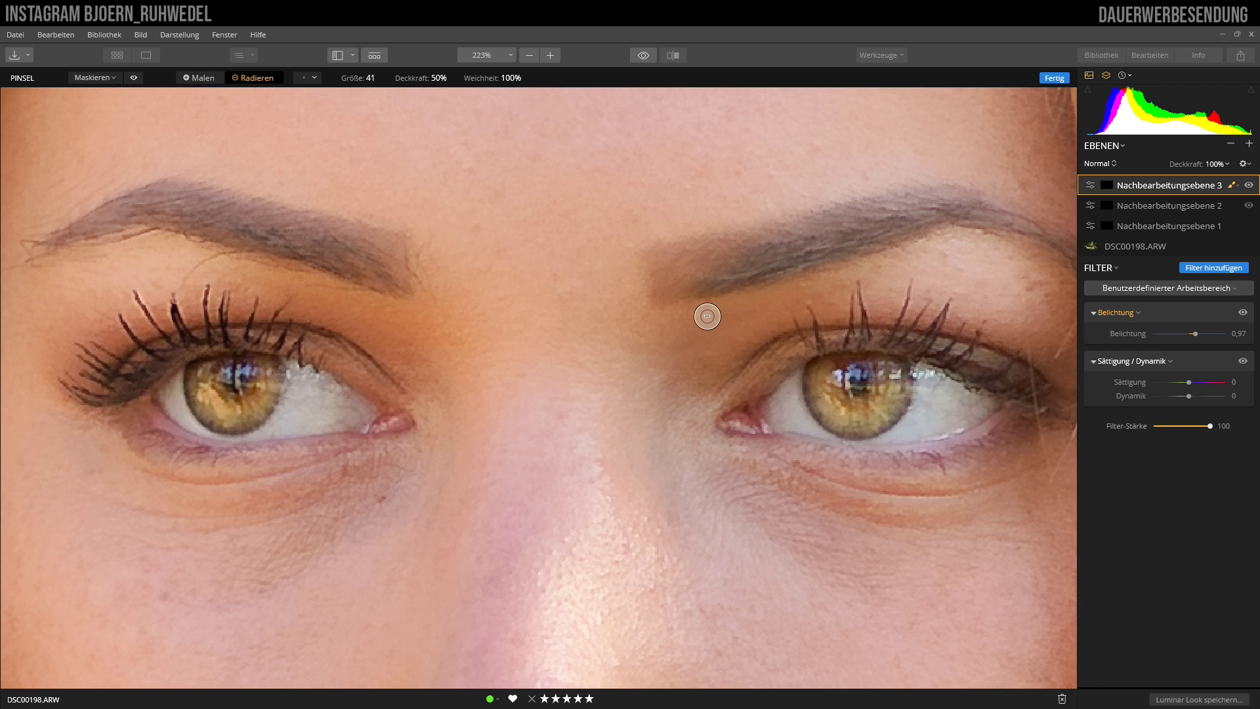
pyautogui.hotkey('ctrl', '0')
pyautogui.scroll(3, 746, 308)
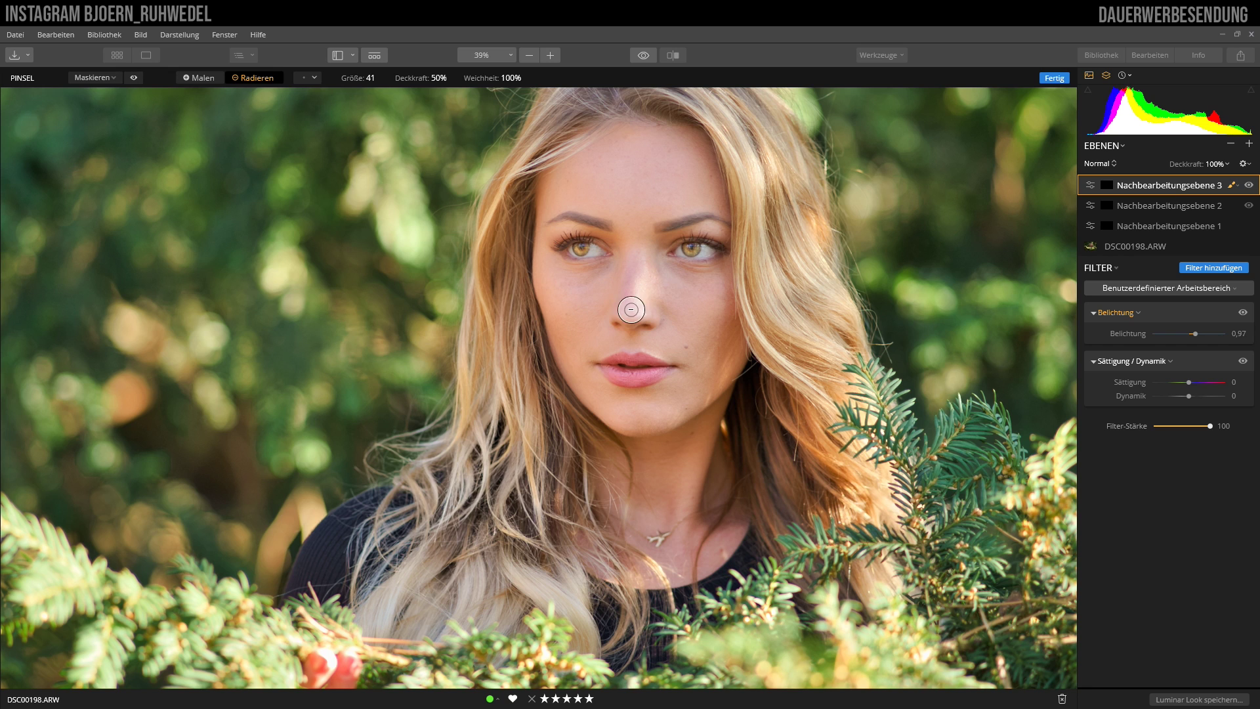
# Lower Belichtung to 0,19 and toggle the exposure filter to compare, leaving it on.
pyautogui.moveTo(1161, 312)
pyautogui.moveTo(1195, 335); pyautogui.dragTo(1193, 334)
pyautogui.click(1245, 314)
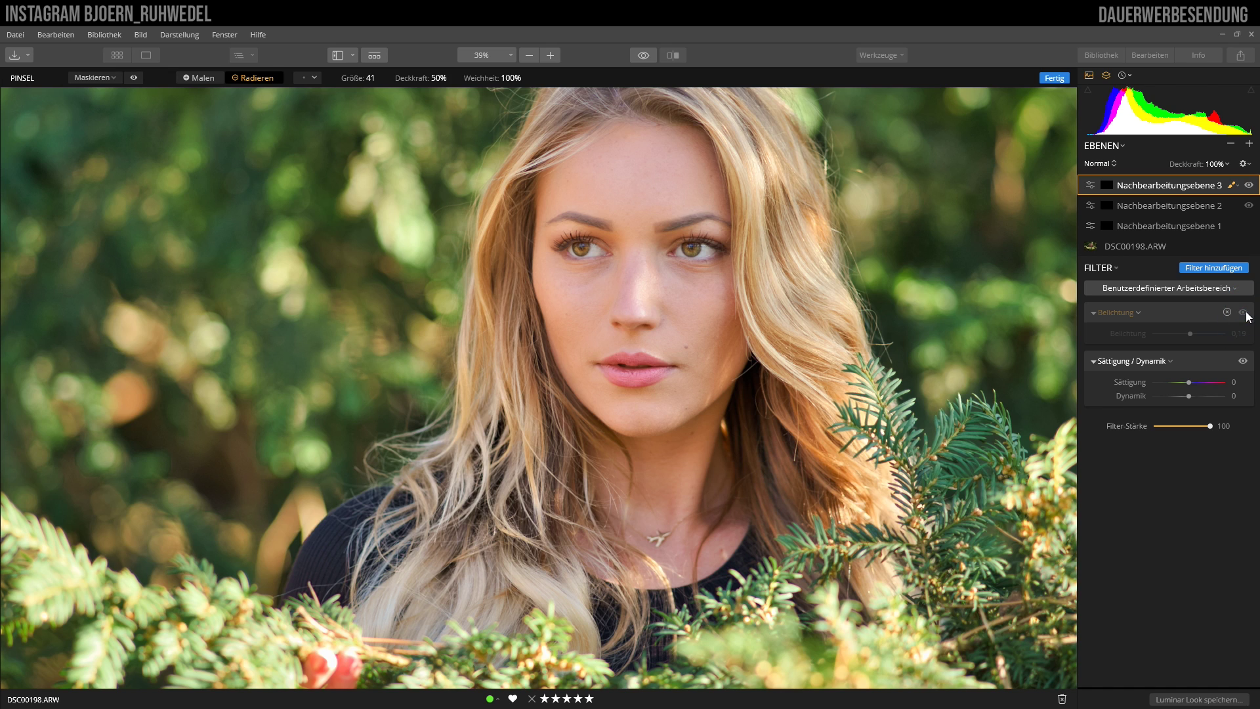
pyautogui.click(1245, 313)
pyautogui.click(1245, 313)
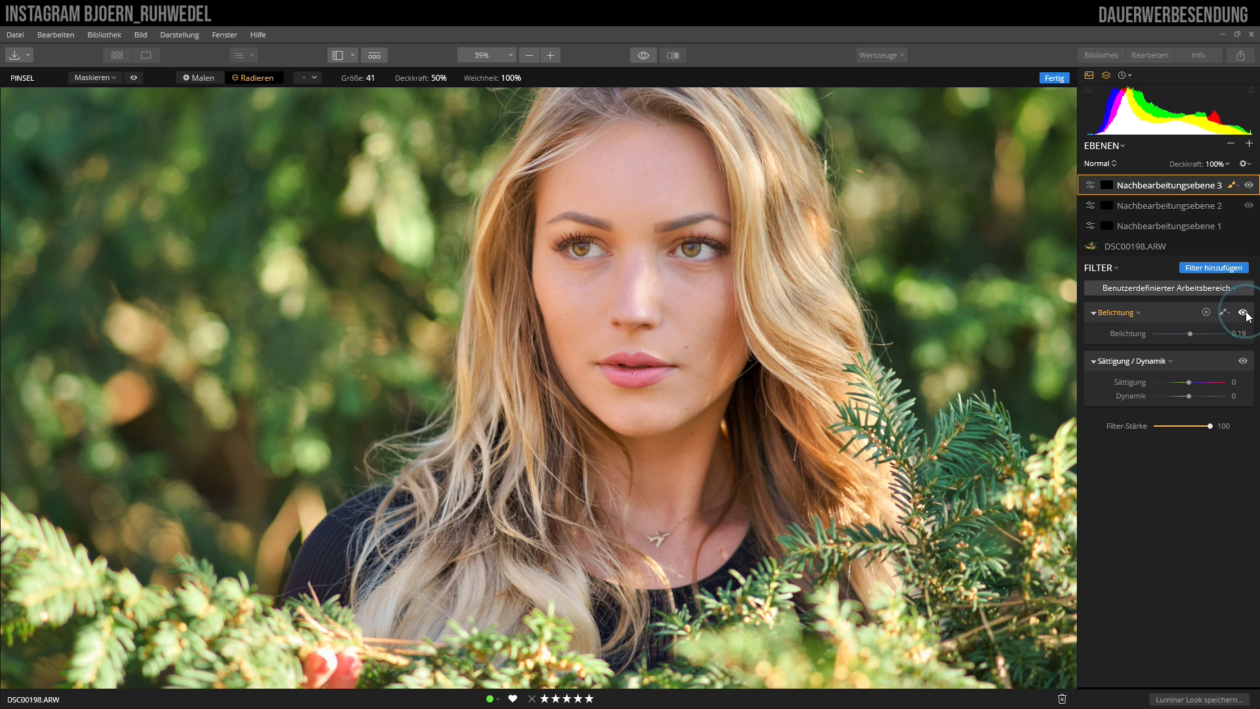
pyautogui.click(1245, 314)
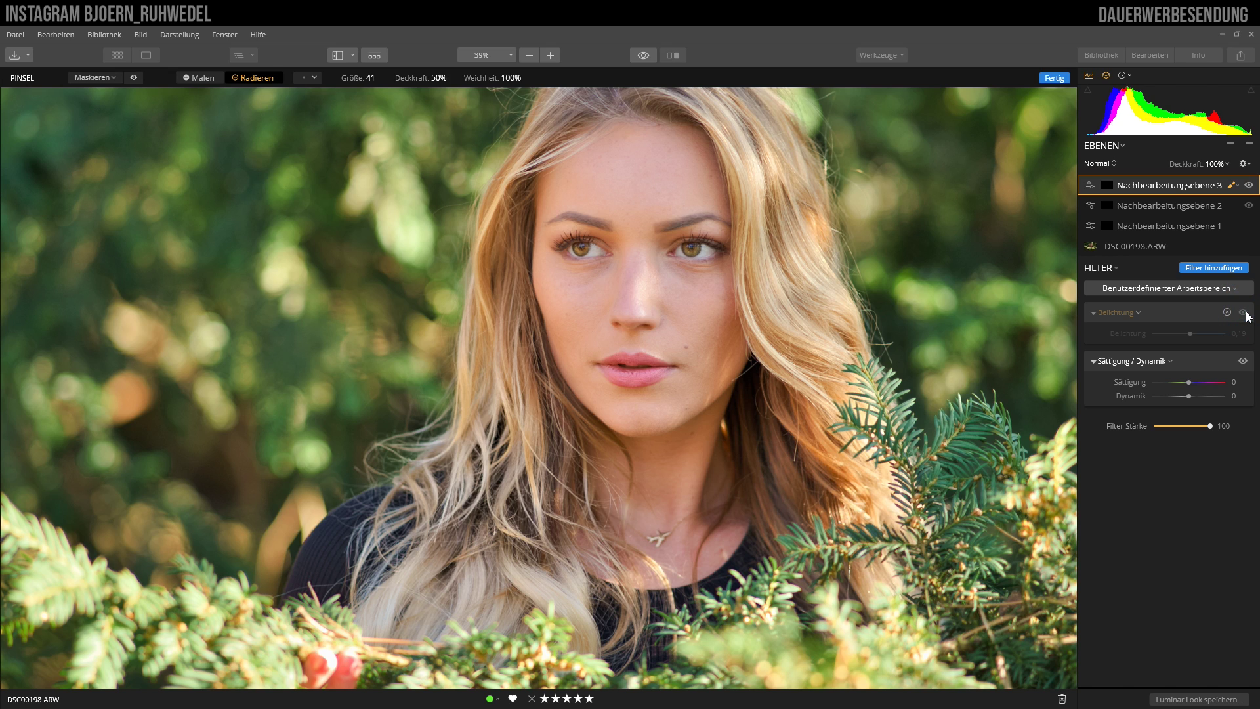
pyautogui.click(1245, 314)
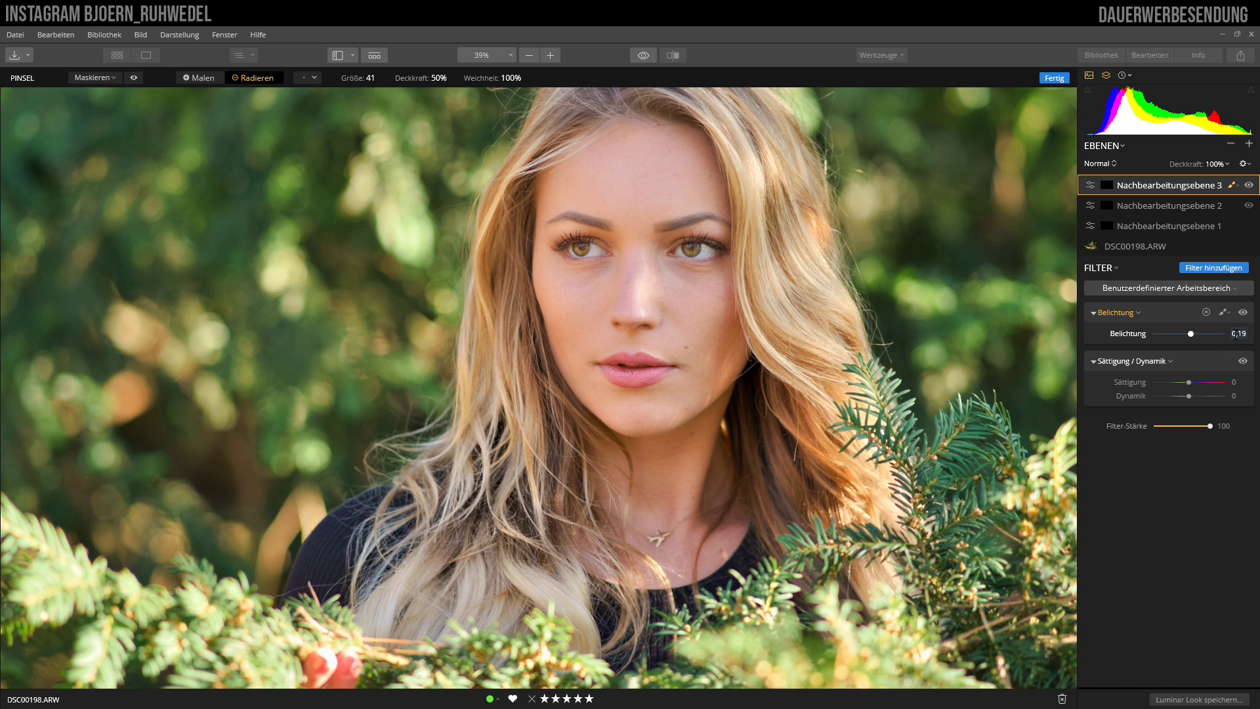
pyautogui.click(1245, 313)
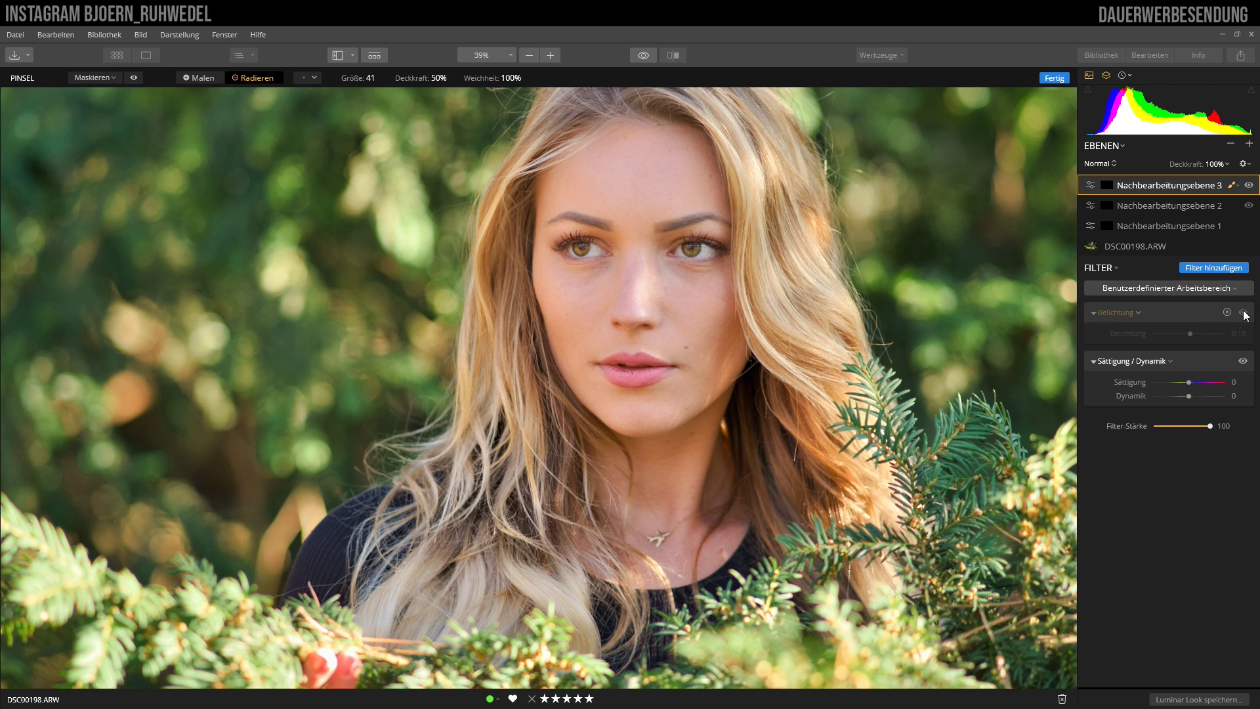
pyautogui.click(1245, 313)
pyautogui.click(1245, 313)
pyautogui.click(1245, 314)
pyautogui.click(1245, 314)
pyautogui.click(1245, 313)
# Set the iris layer's Sättigung and Dynamik sliders both to 12.
pyautogui.scroll(5, 632, 225)
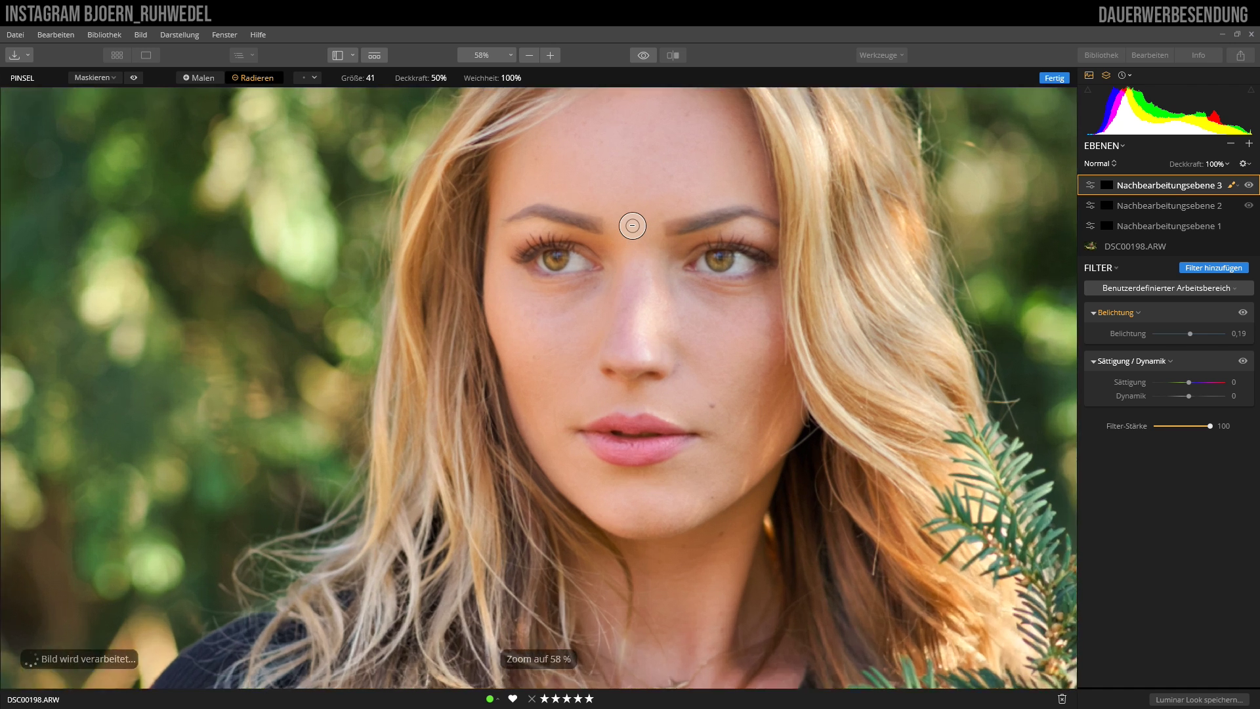
pyautogui.scroll(3, 632, 225)
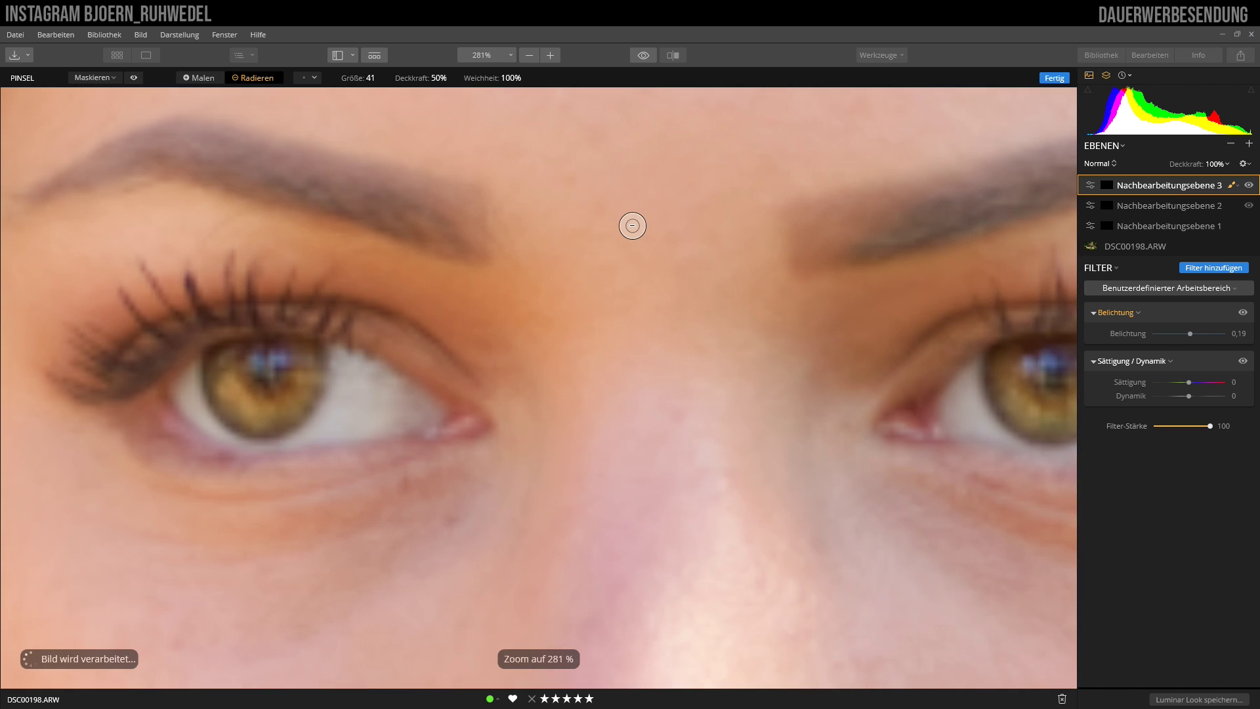
pyautogui.scroll(-2, 632, 225)
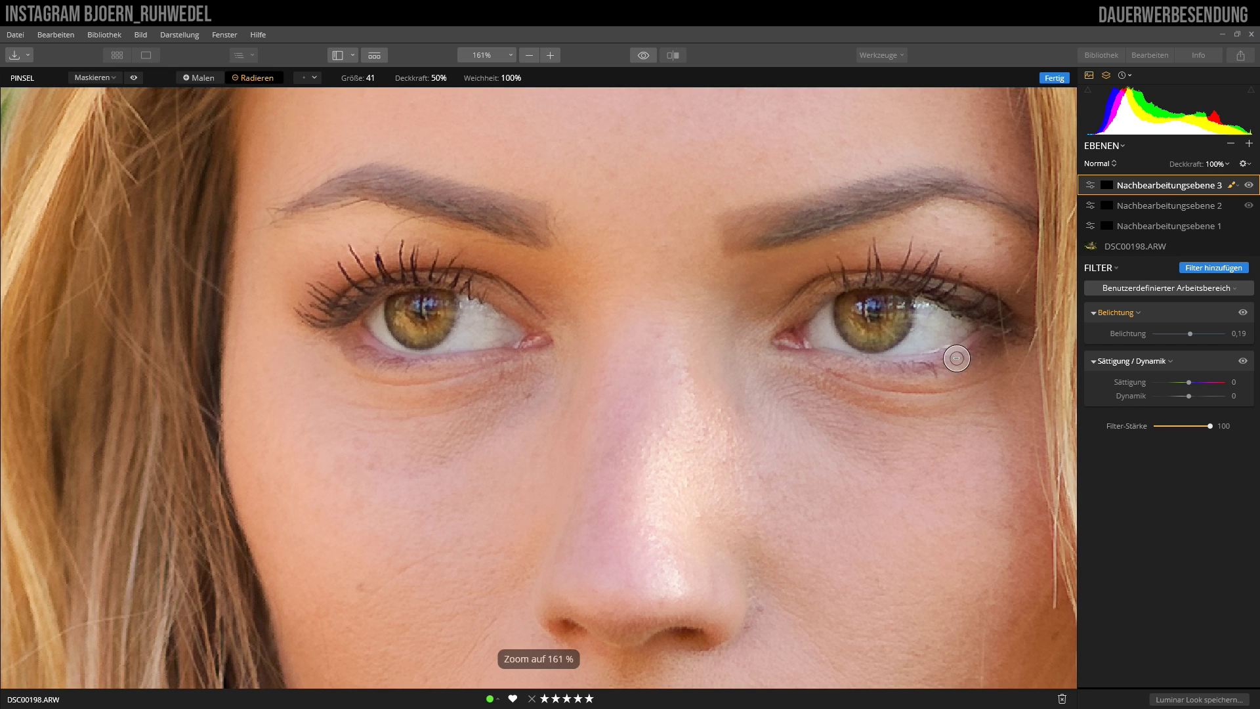
pyautogui.moveTo(1161, 360)
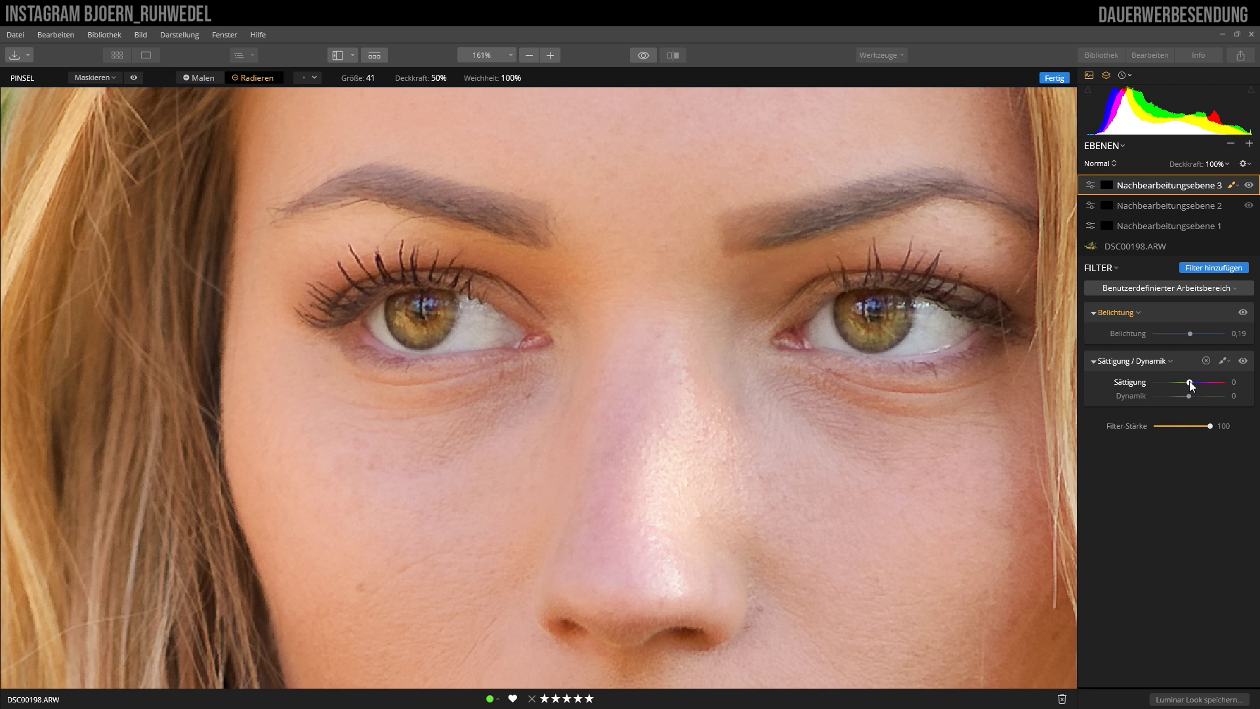
pyautogui.moveTo(1191, 386)
pyautogui.mouseDown()
pyautogui.moveTo(1218, 387)
pyautogui.moveTo(1195, 385)
pyautogui.mouseUp()
pyautogui.moveTo(1194, 383); pyautogui.dragTo(1192, 382)
pyautogui.moveTo(1188, 397); pyautogui.dragTo(1192, 396)
pyautogui.hotkey('ctrl', '0')
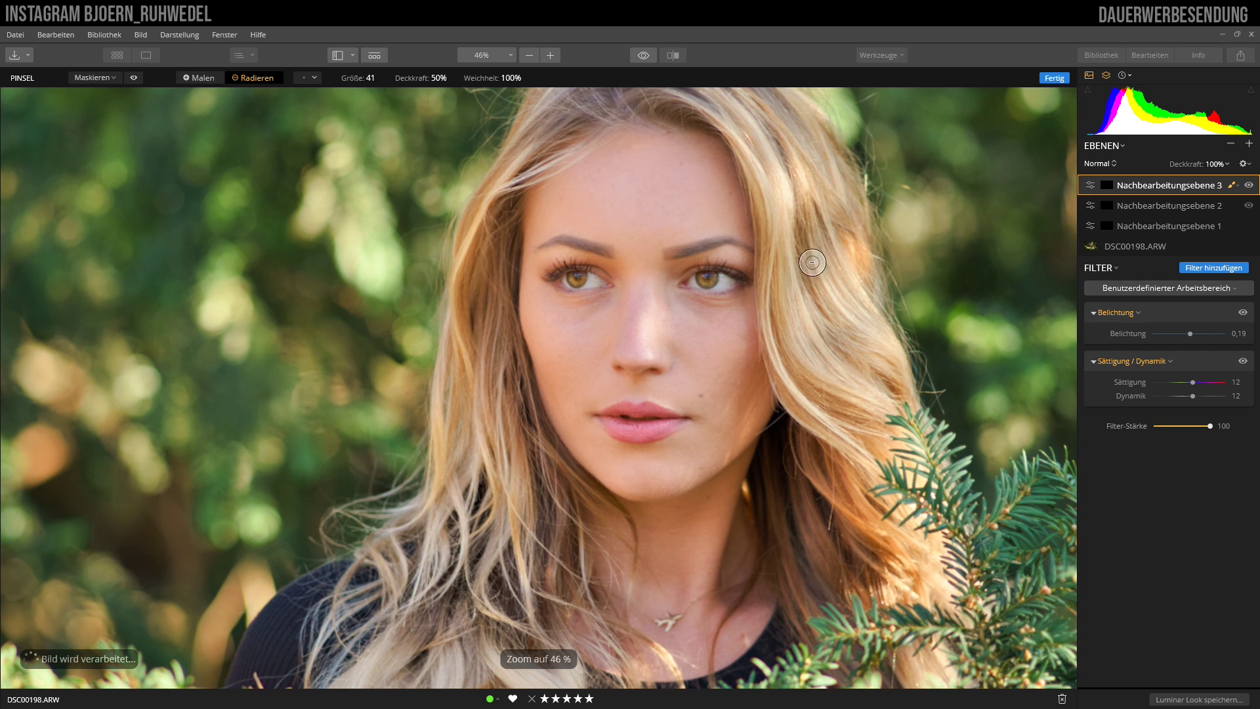
pyautogui.click(1243, 361)
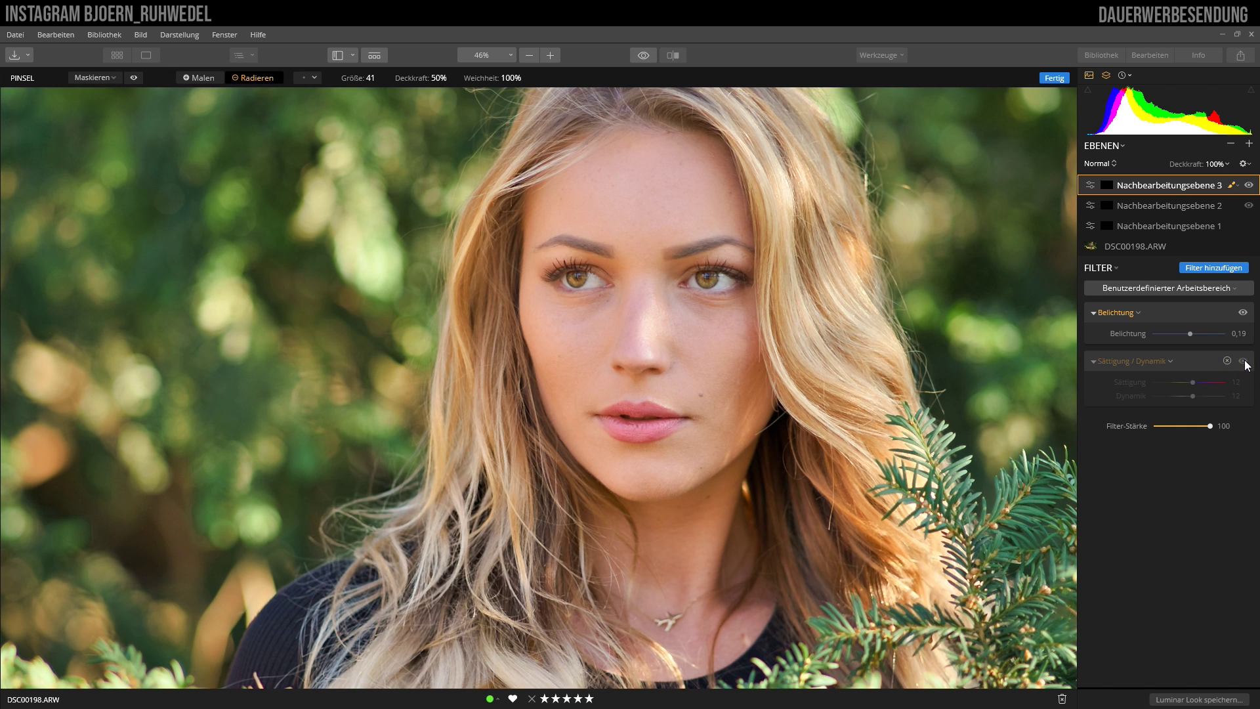
pyautogui.click(1243, 361)
pyautogui.click(1243, 361)
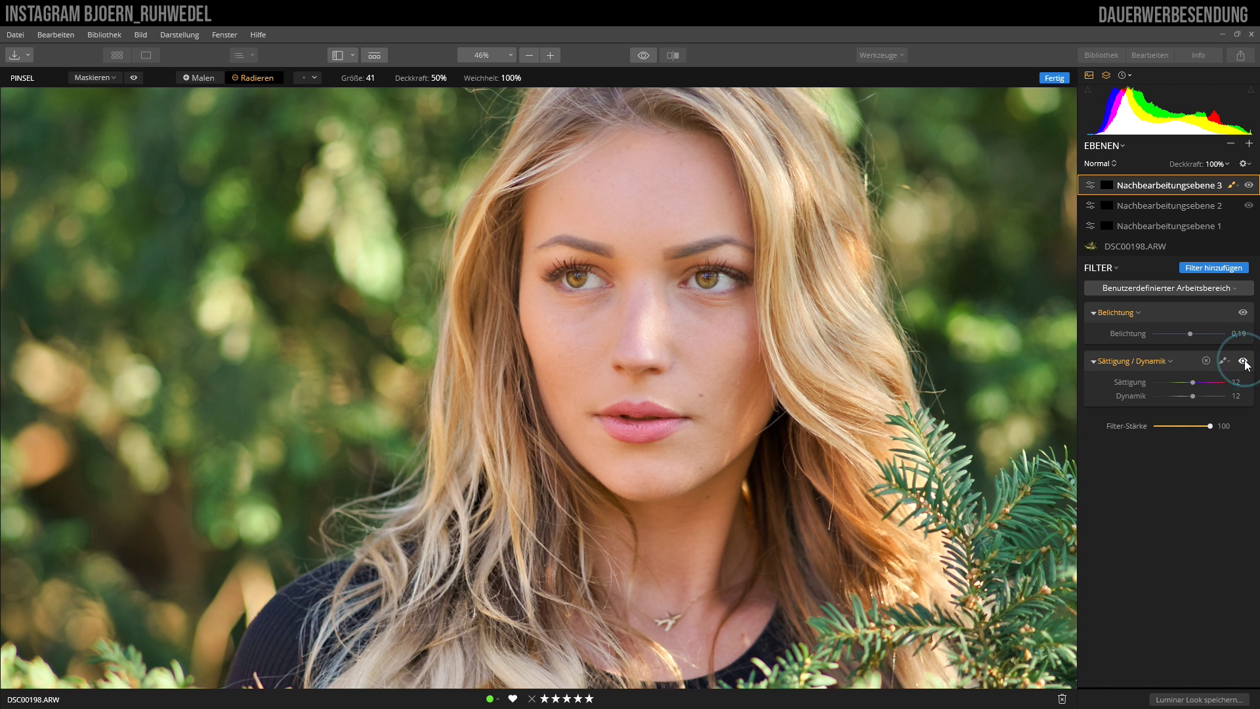
pyautogui.click(1243, 361)
pyautogui.scroll(1, 730, 308)
pyautogui.scroll(2, 730, 308)
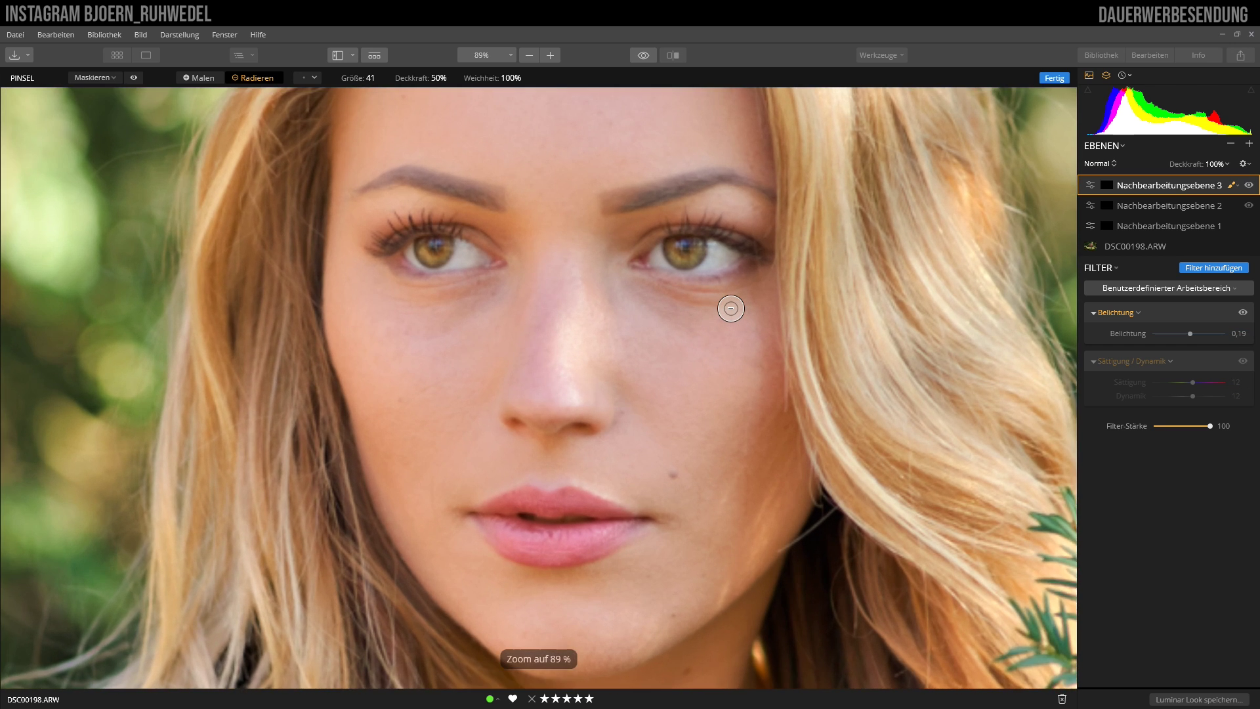
pyautogui.scroll(2, 731, 308)
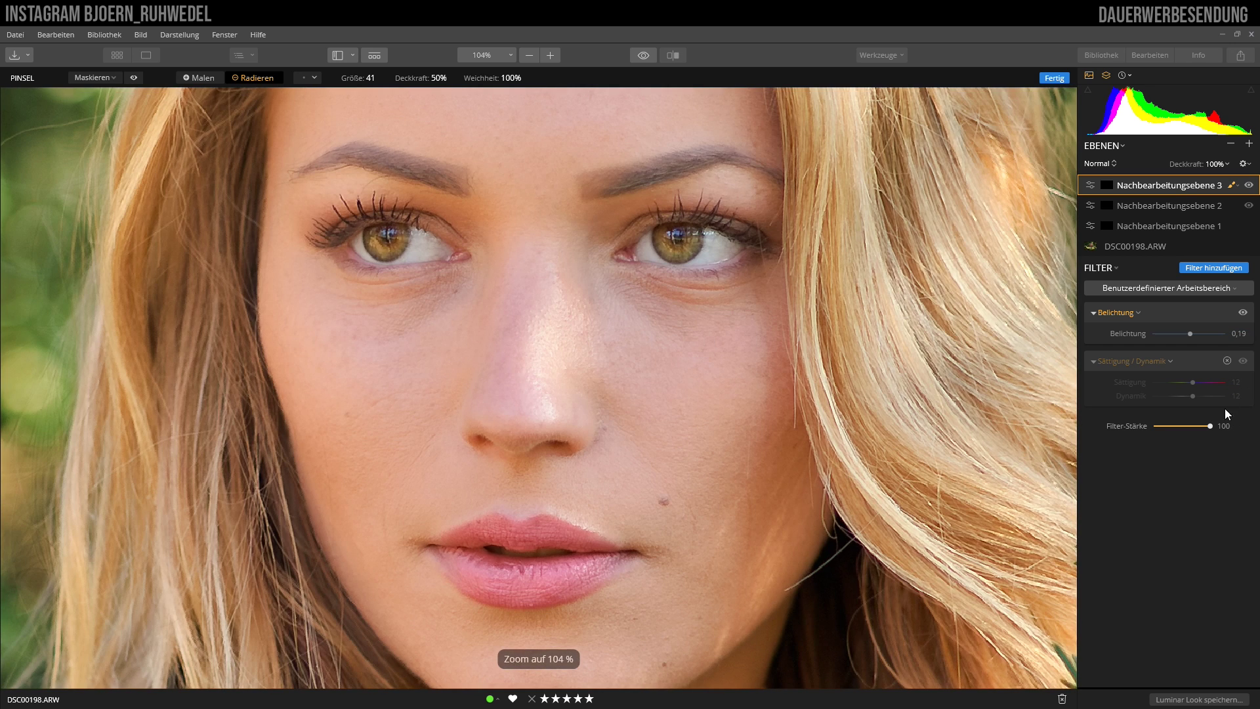
pyautogui.click(1243, 361)
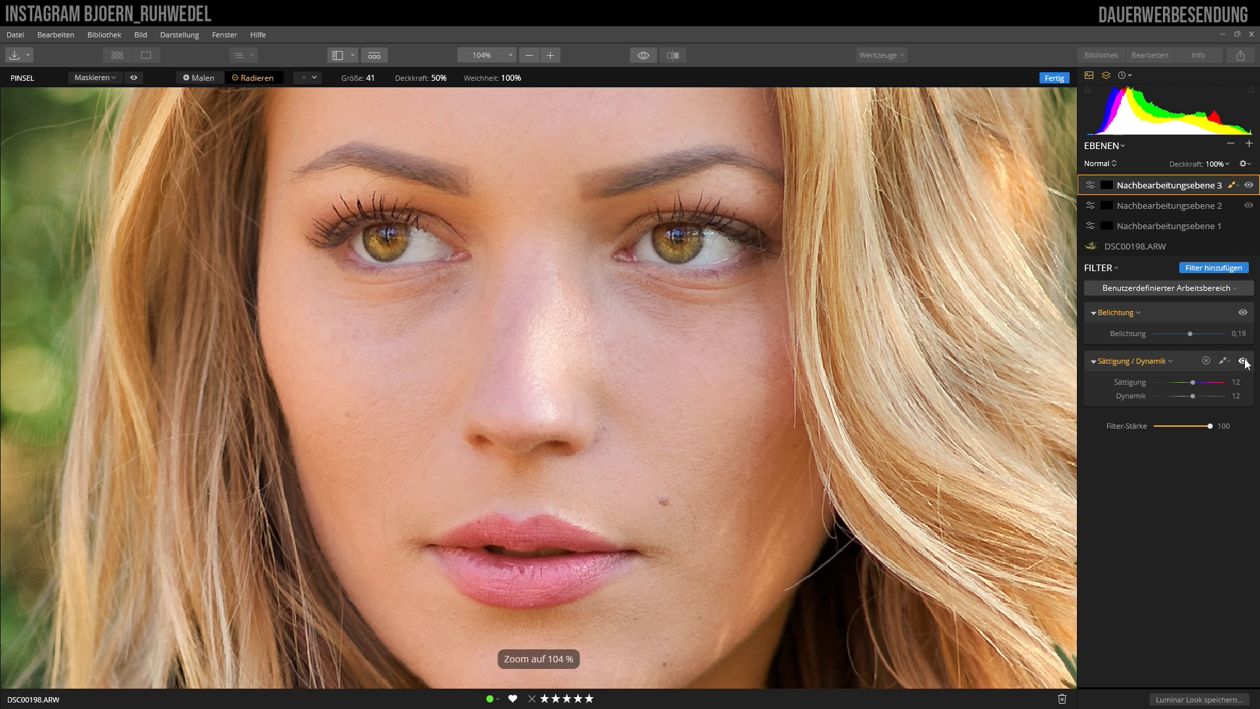
pyautogui.click(1243, 361)
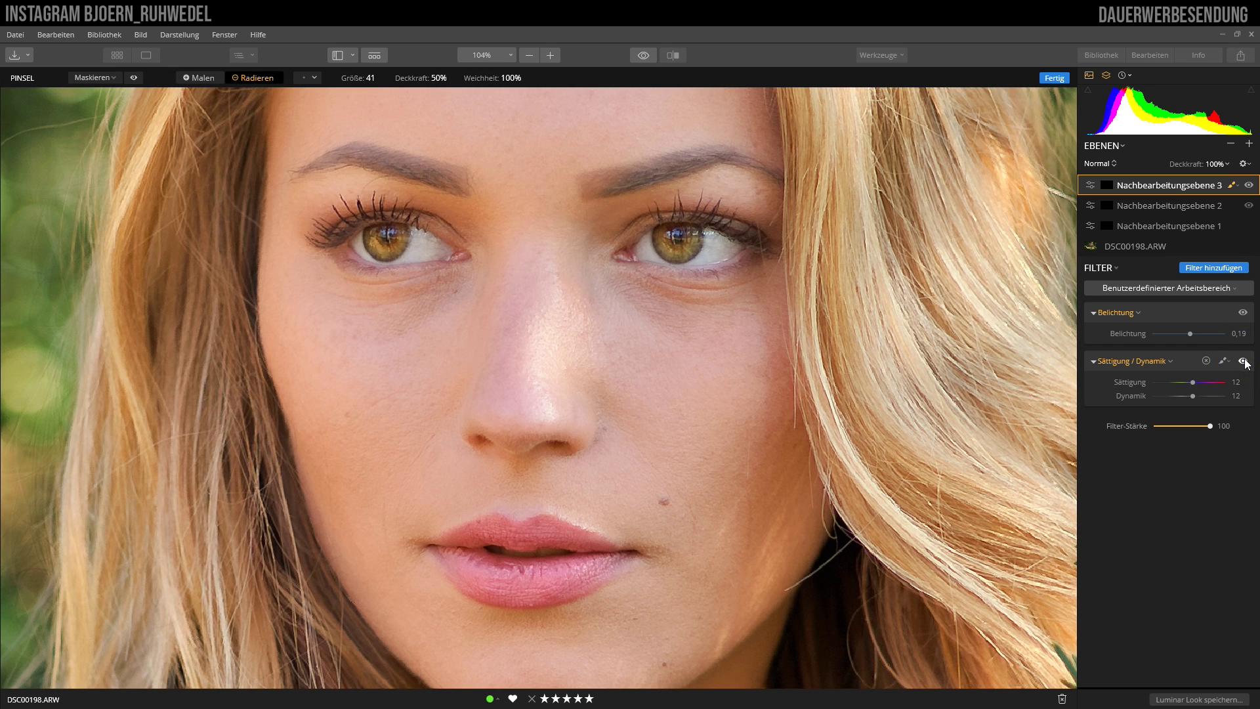
pyautogui.click(1243, 361)
pyautogui.click(1243, 361)
pyautogui.click(1243, 361)
pyautogui.click(1243, 361)
pyautogui.click(1243, 361)
pyautogui.hotkey('ctrl', '-')
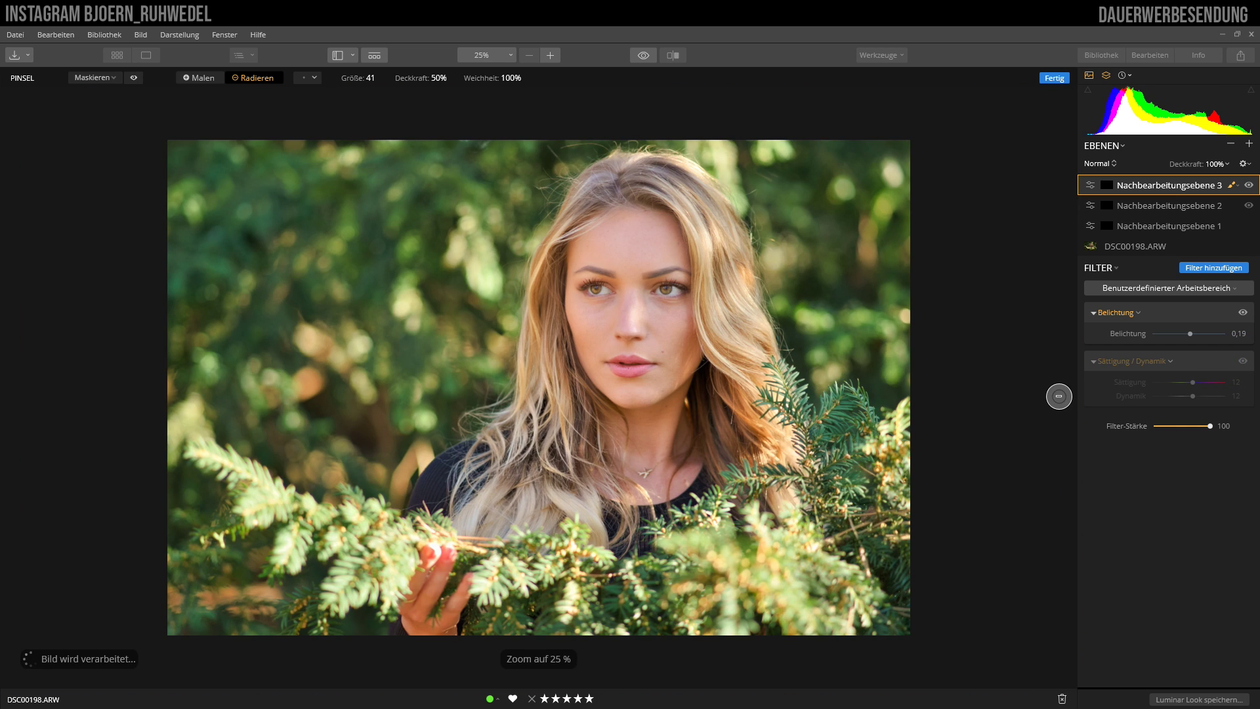
pyautogui.click(1243, 361)
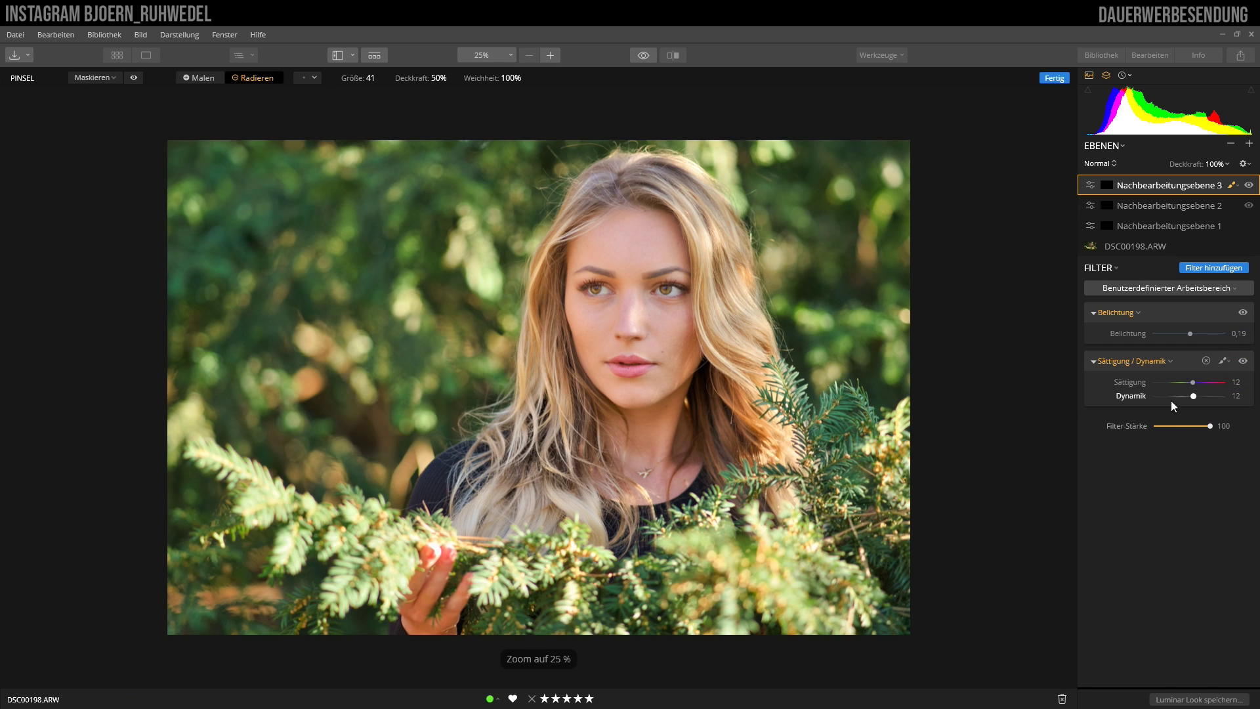
# Toggle the third adjustment layer's visibility to compare before and after.
pyautogui.click(1249, 186)
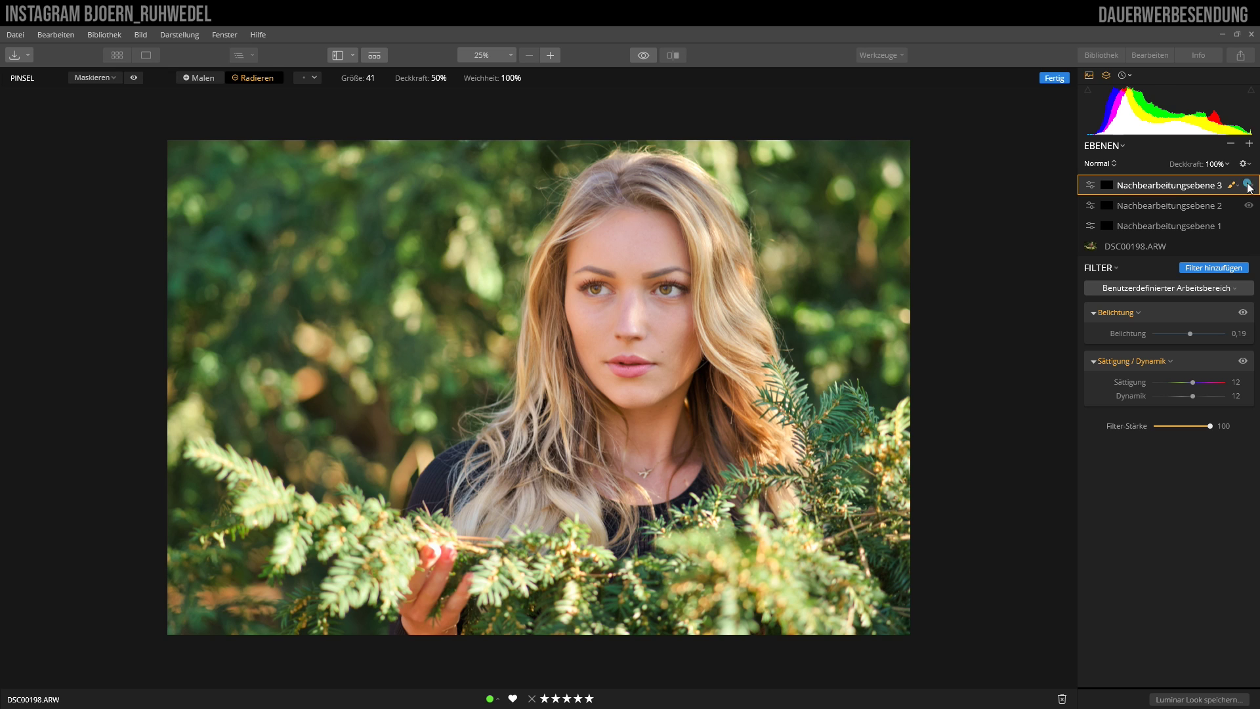
pyautogui.click(1249, 186)
pyautogui.click(1249, 186)
pyautogui.click(1249, 186)
# Set the third layer's Filter-Stärke to 70 and recheck it, leaving it visible.
pyautogui.moveTo(1210, 425); pyautogui.dragTo(1202, 426)
pyautogui.moveTo(1197, 424); pyautogui.dragTo(1196, 424)
pyautogui.click(1250, 186)
pyautogui.click(1250, 187)
pyautogui.click(1249, 188)
pyautogui.click(1054, 78)
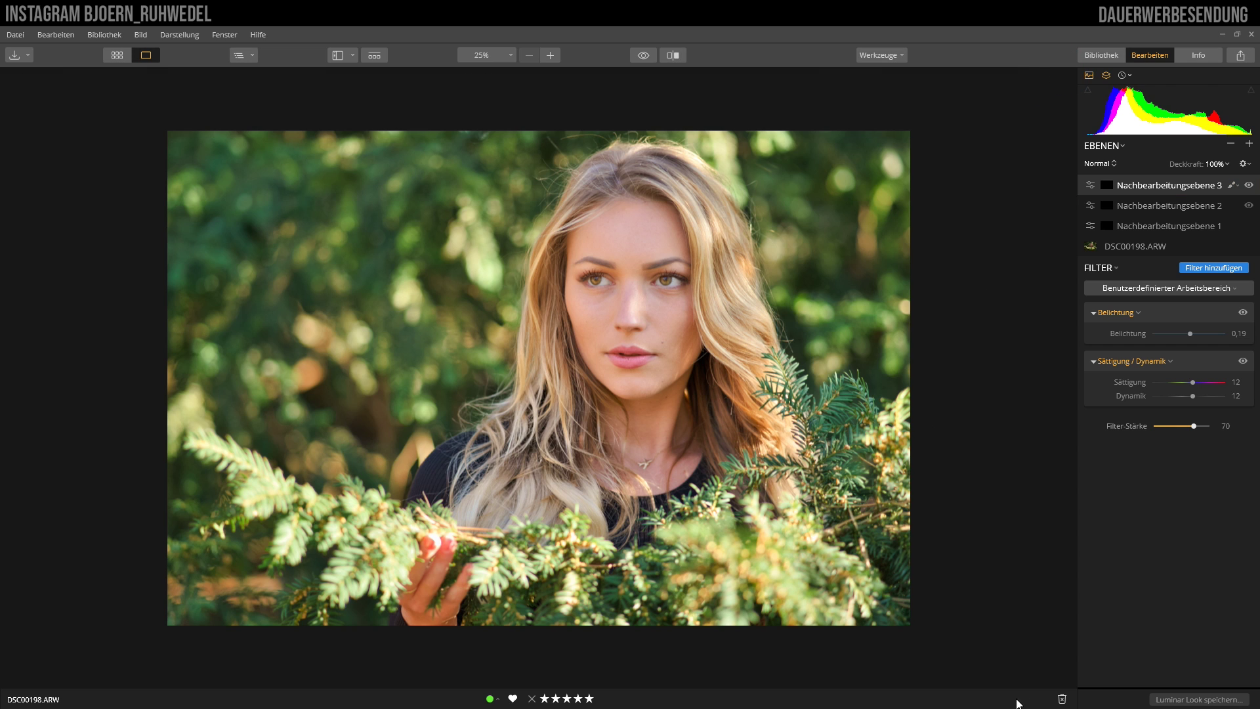